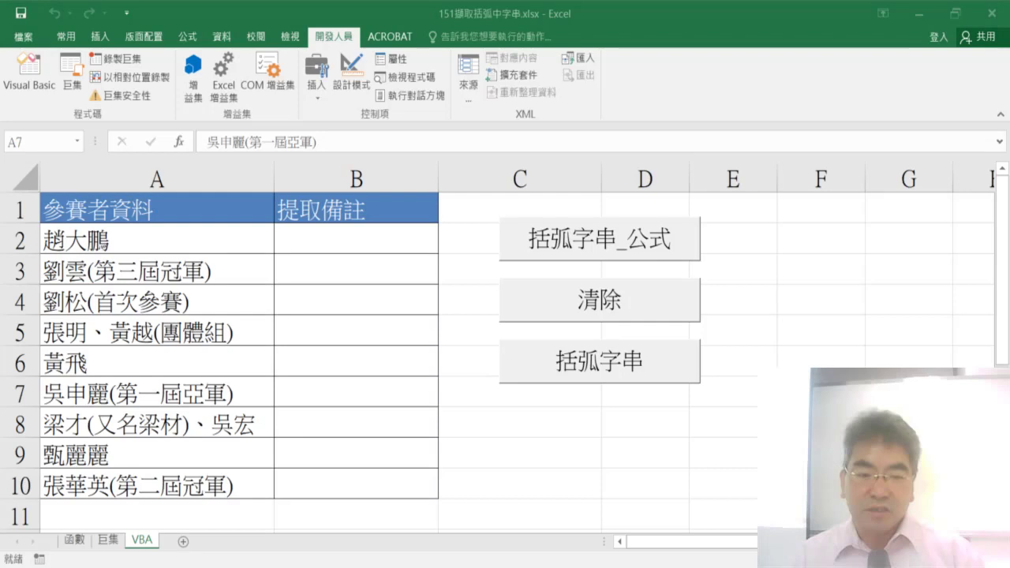
Step: Bring the Excel workbook forward, then switch to the Google Docs file with the 括弧字串函數 code
left_click(260, 399)
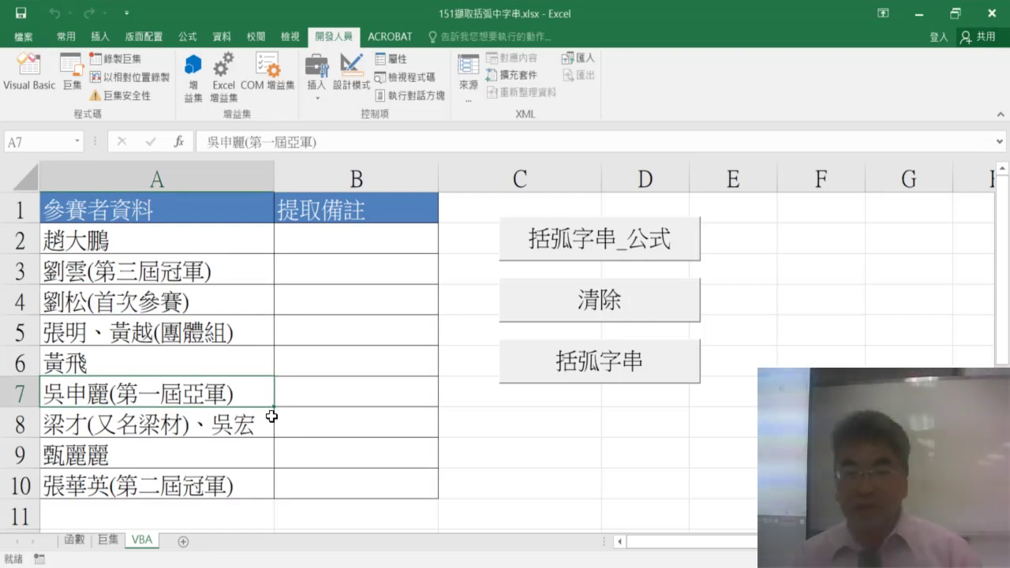
key("alt+Tab")
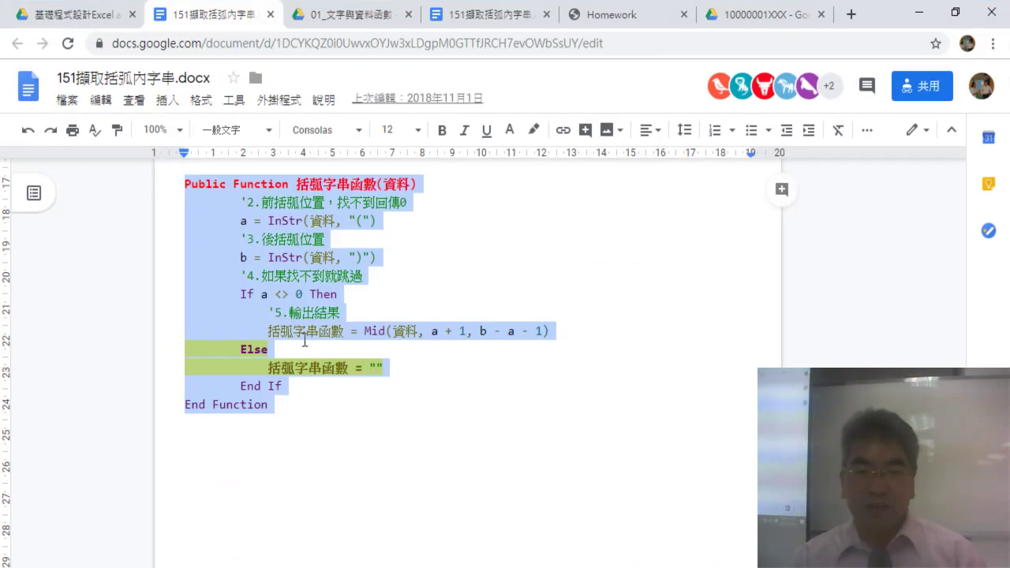
Step: Scroll up to Sub 括弧字串 and review its '1.迴圈範圍 comment line
left_click(304, 341)
scroll(304, 341, "up", 2)
scroll(305, 341, "up", 2)
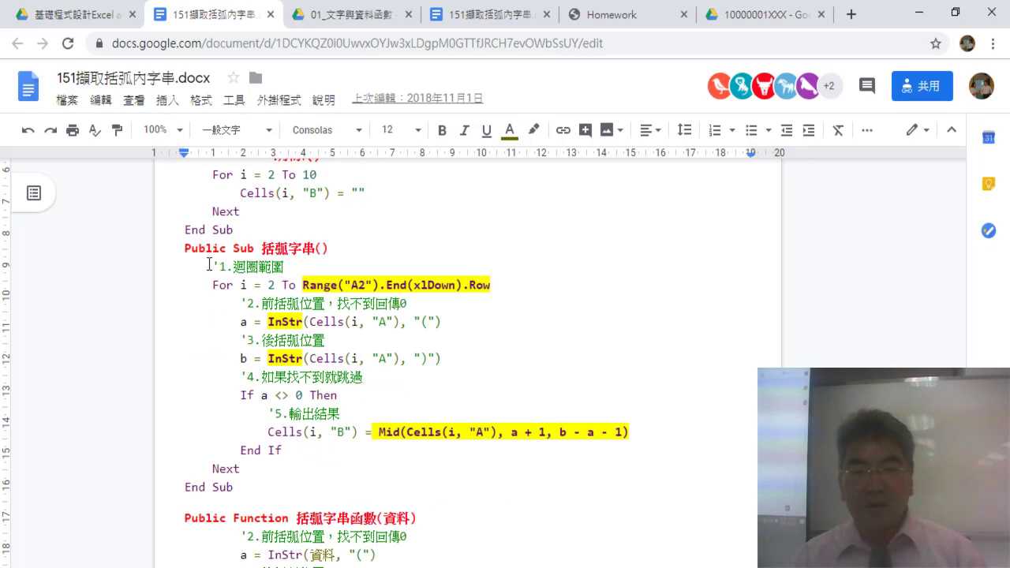
mouse_move(209, 264)
left_mouse_down()
mouse_move(290, 267)
mouse_move(115, 269)
left_mouse_up()
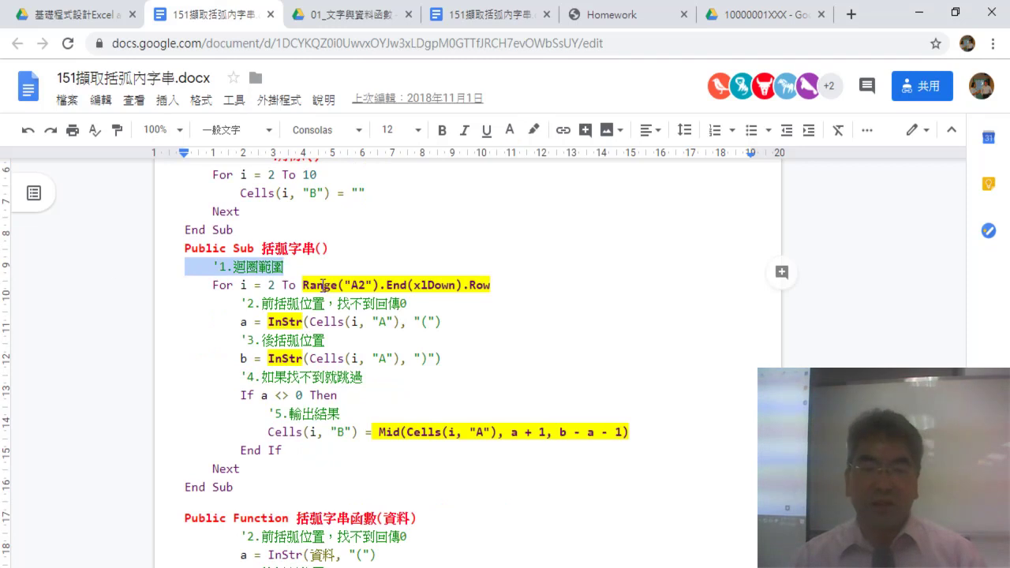
left_click(335, 285)
left_click(236, 285)
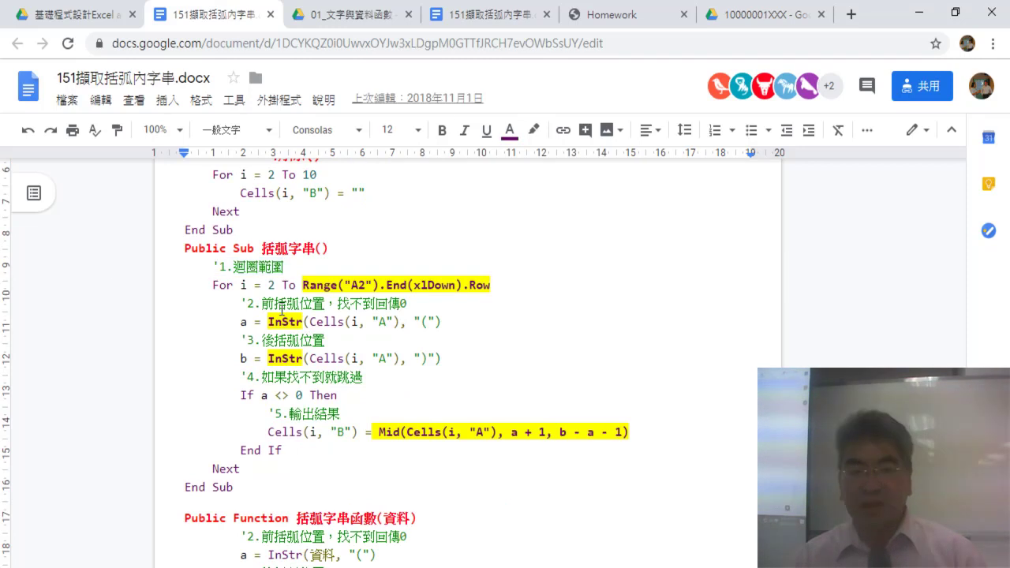
left_click(283, 321)
left_click(444, 322)
left_click(491, 285)
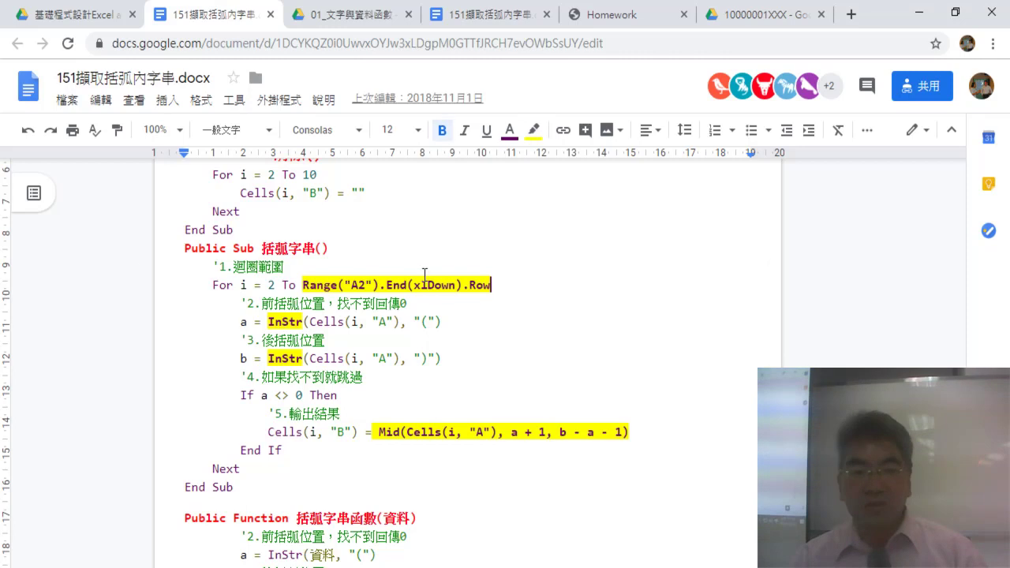
Step: Delete the '1.迴圈範圍 comment line, undo it, and minimize the browser back to Excel
left_click_drag(285, 267, 136, 269)
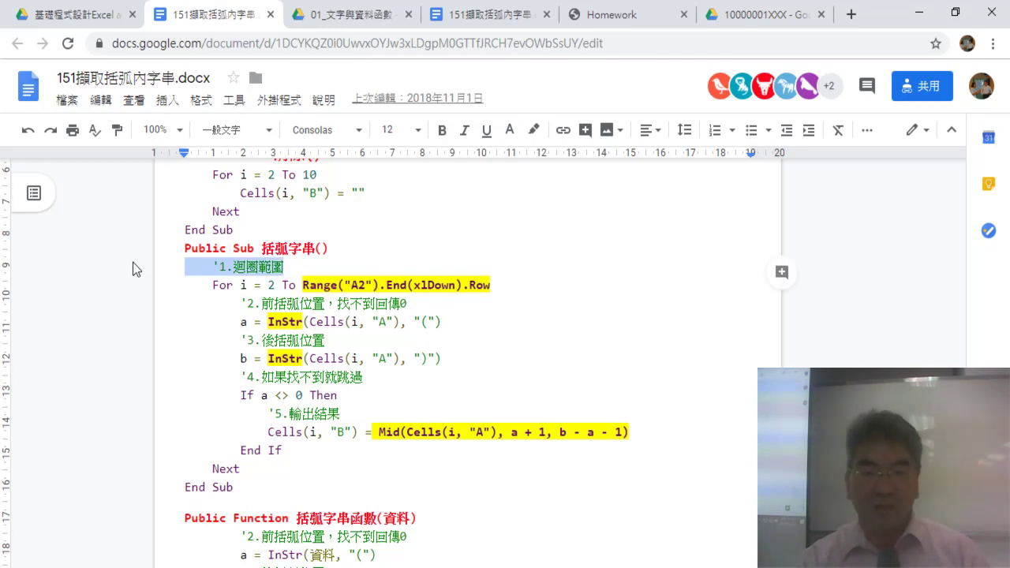
key("Delete")
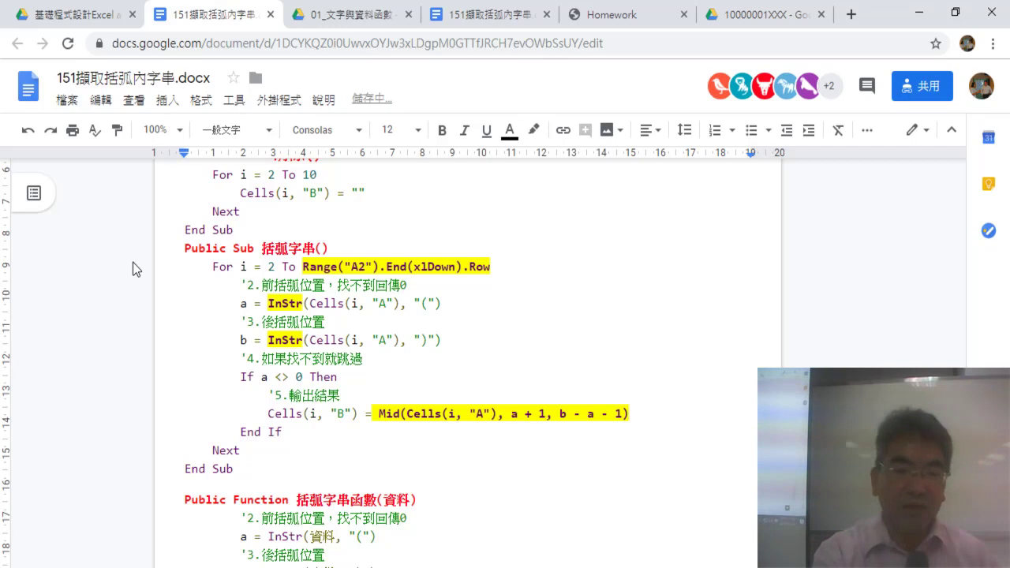
key("ctrl+z")
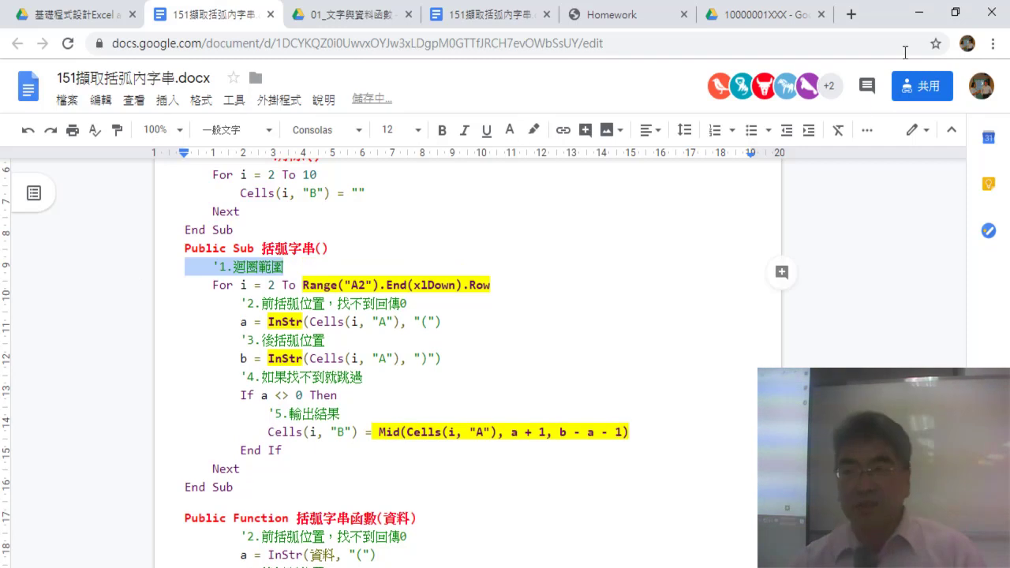
left_click(917, 15)
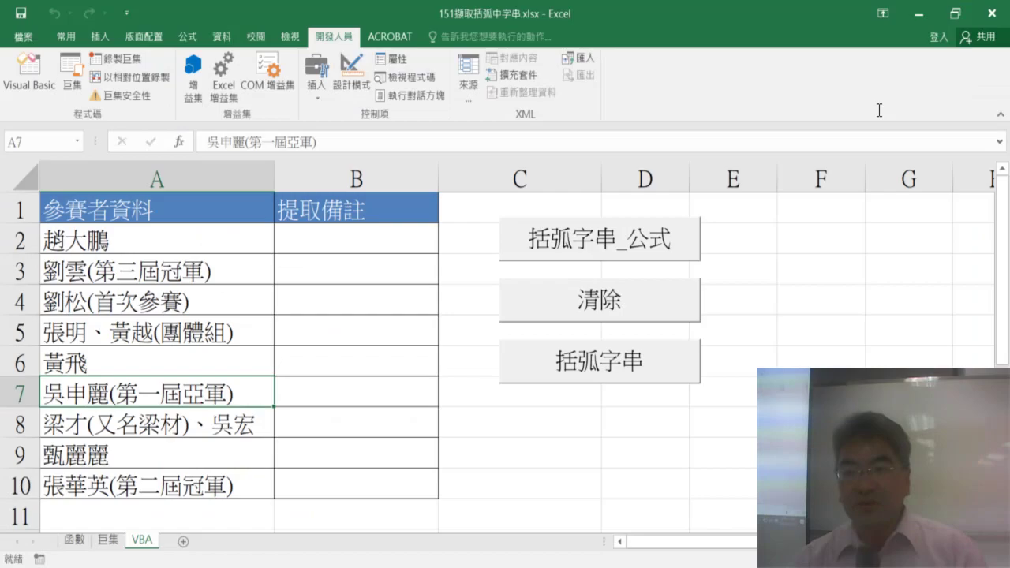
Step: Enter =括弧字串函數(A2) in B2 from the 使用者定義 category, then dismiss the VBA error
left_click(799, 314)
left_click(371, 235)
left_click(180, 141)
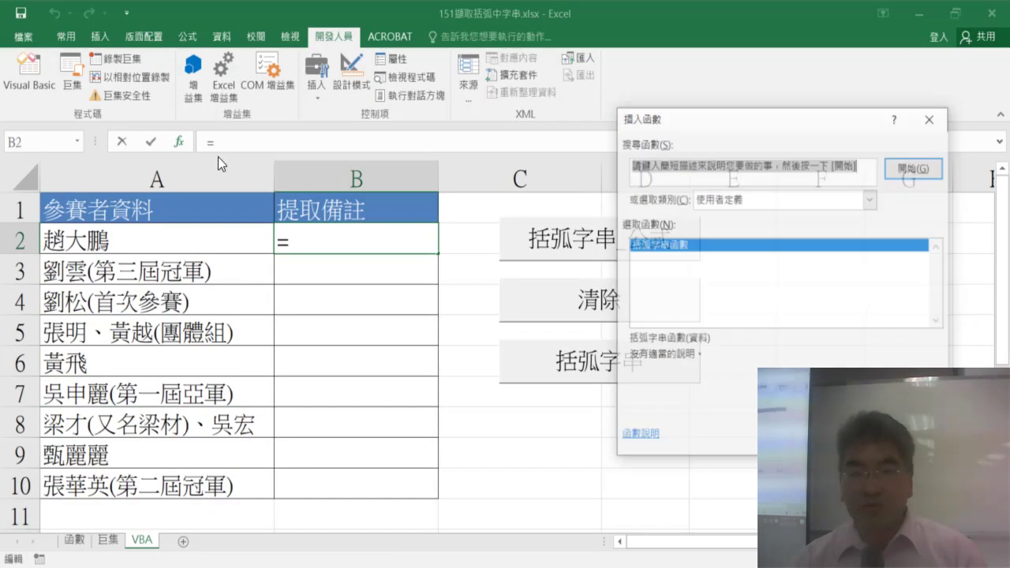
left_click(728, 201)
left_click(737, 201)
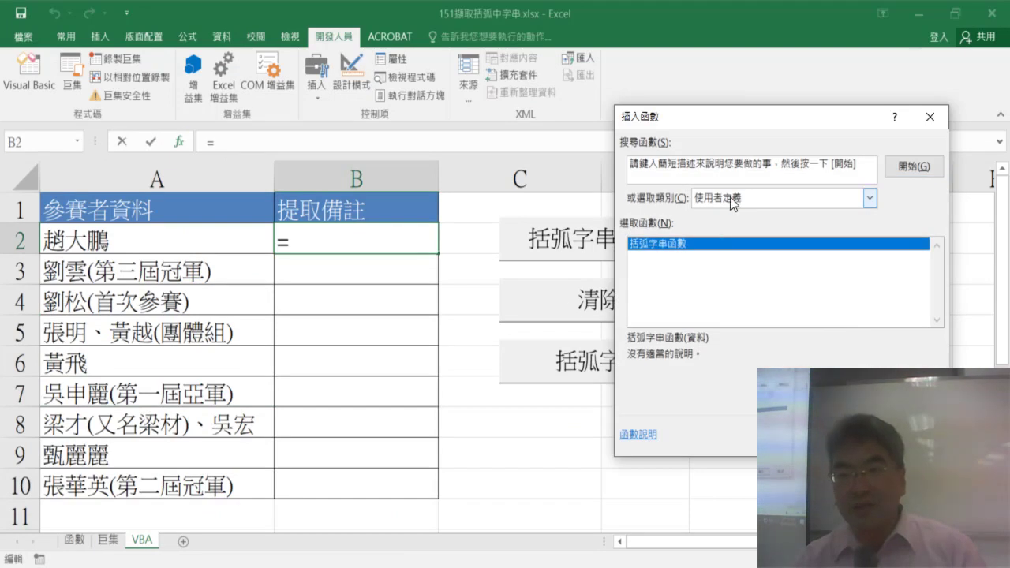
left_click(734, 201)
left_click(734, 201)
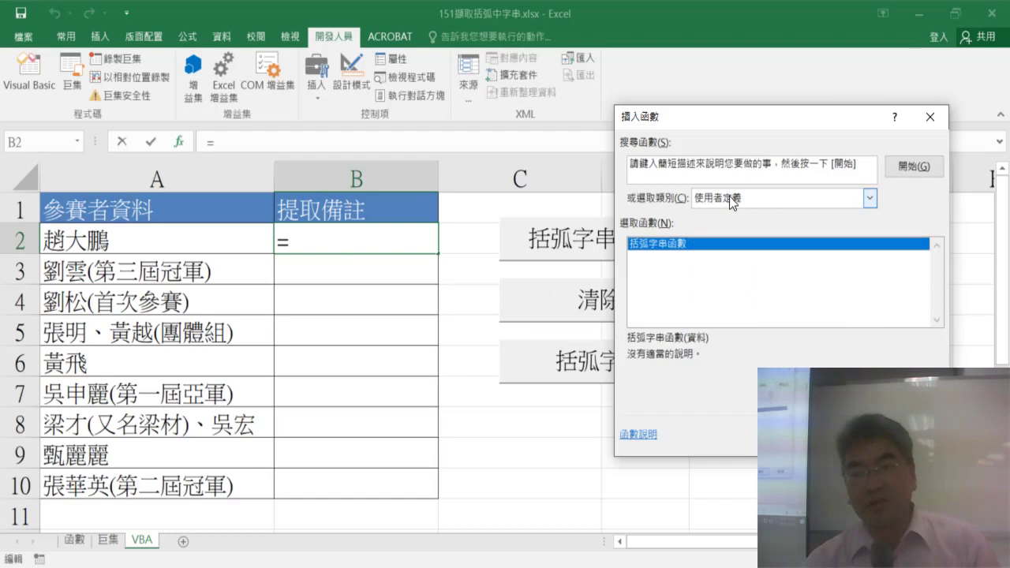
double_click(659, 242)
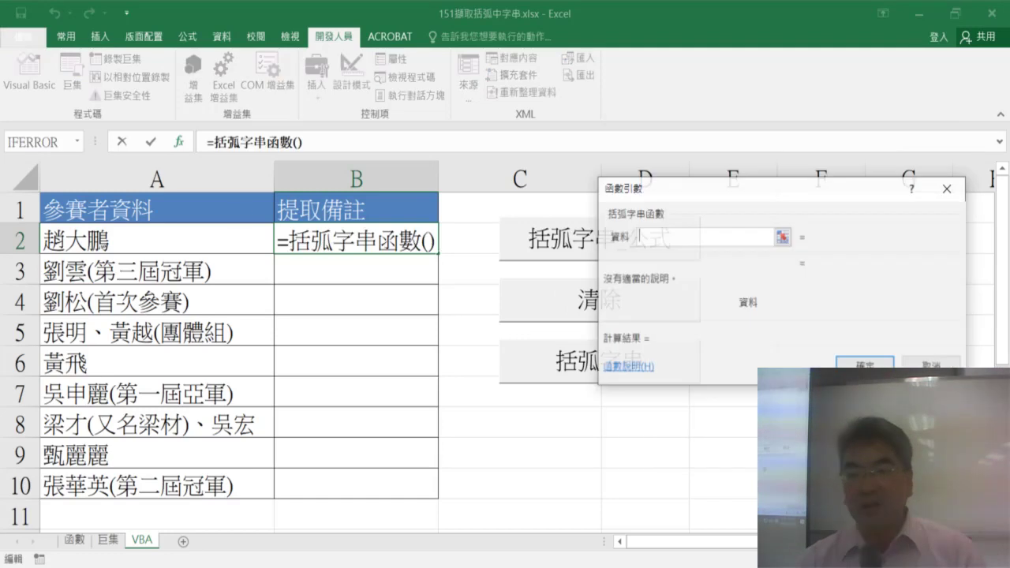
left_click(178, 244)
left_click(865, 364)
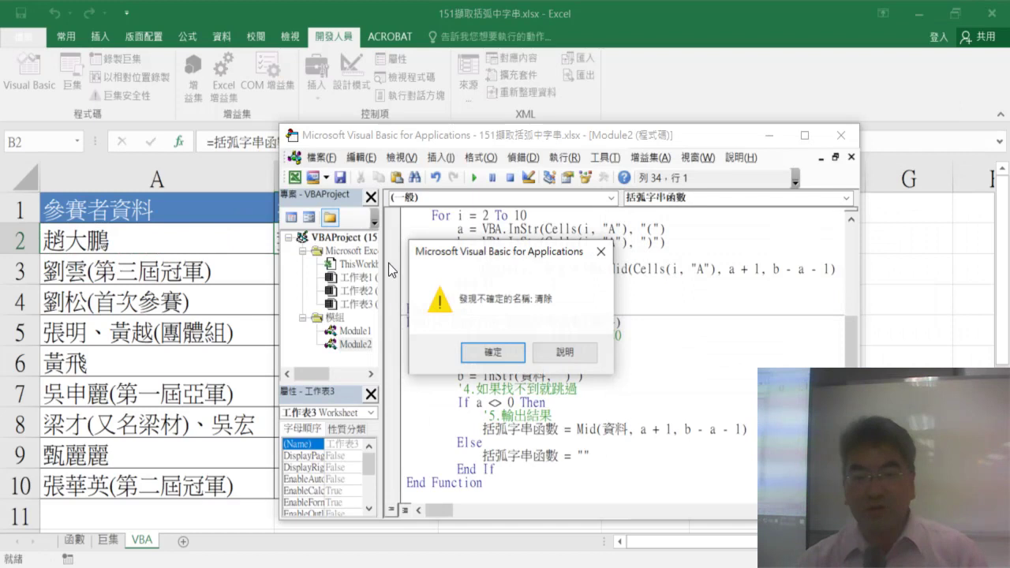
left_click(502, 352)
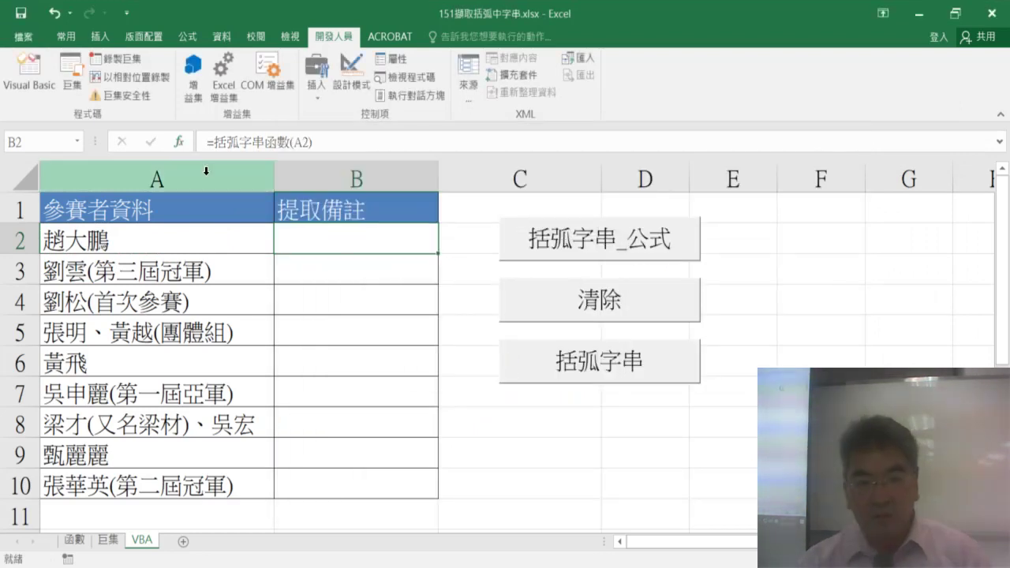
Step: Confirm the B2 formula, fill it down to B10 to check results, then clear B2:B10
key("F2")
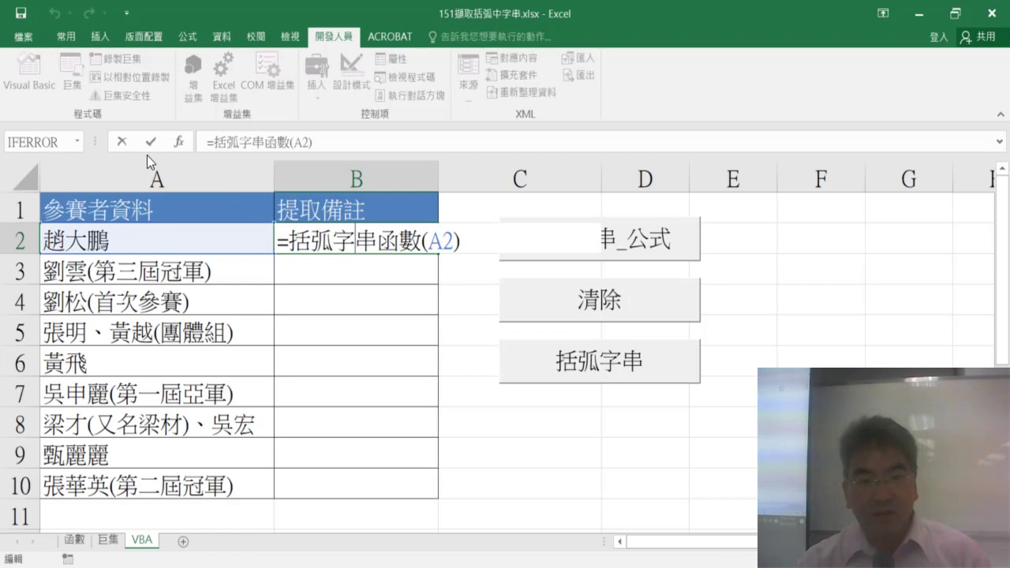
key("ctrl+Return")
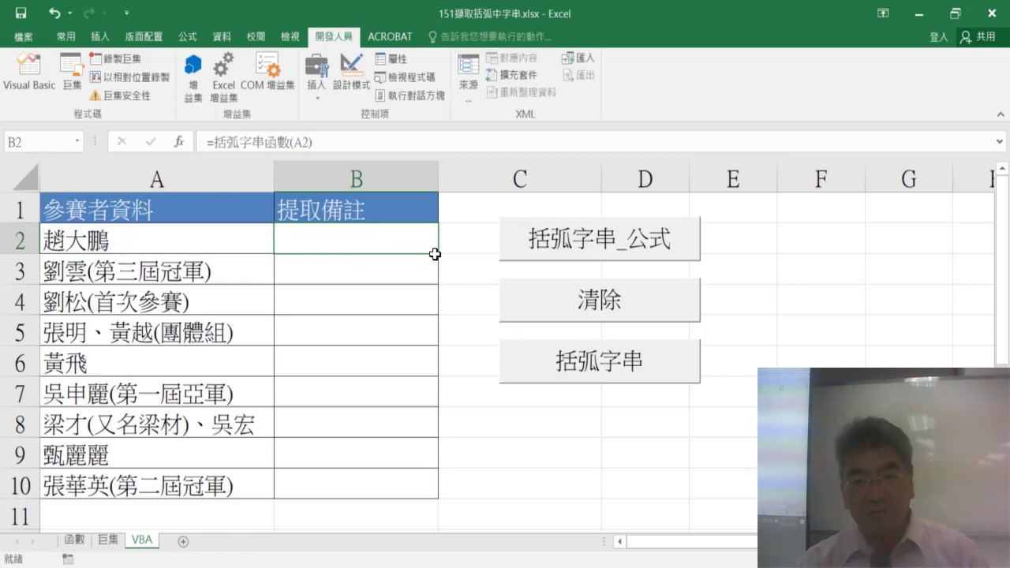
double_click(439, 255)
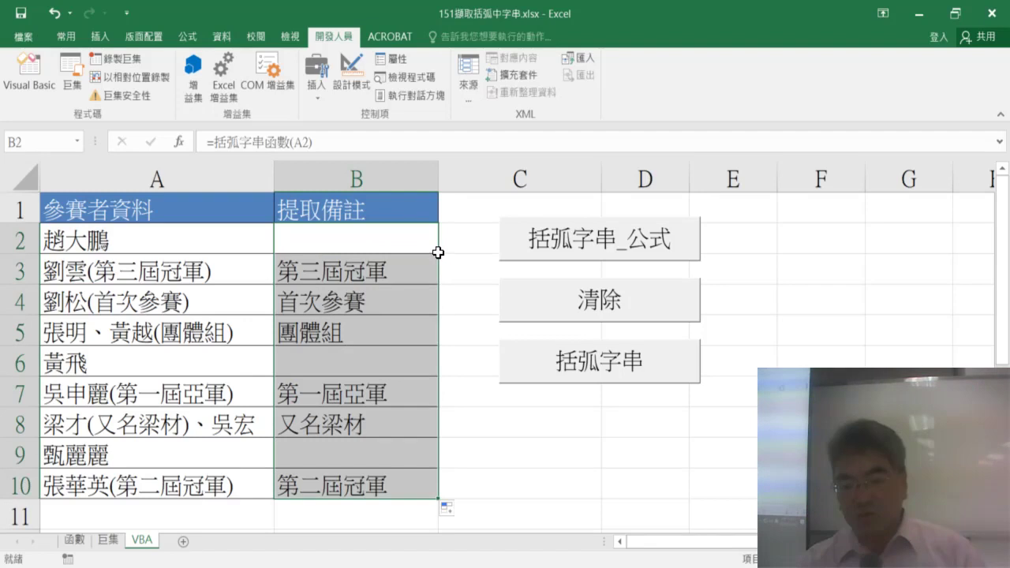
key("Delete")
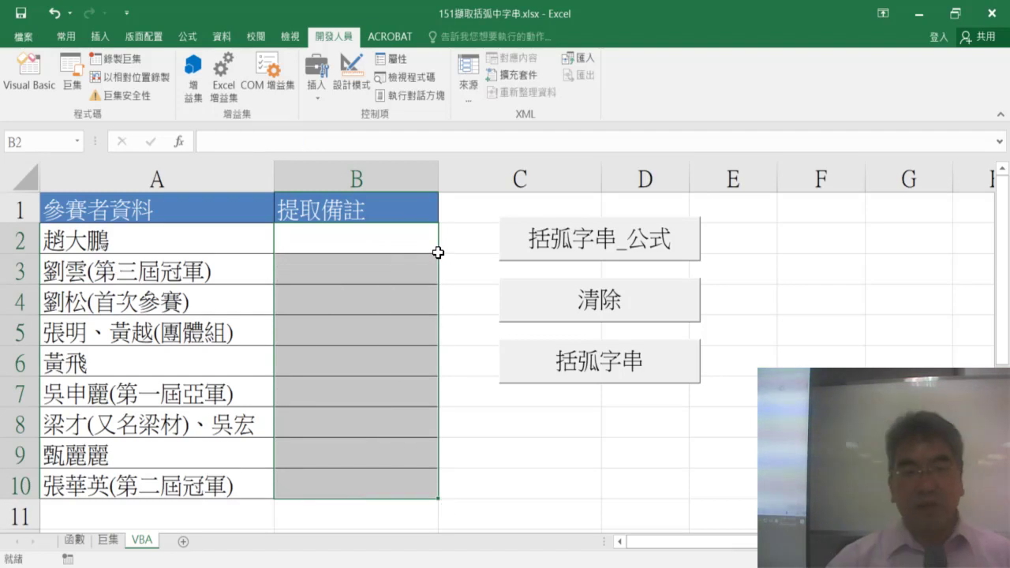
Step: In the Visual Basic editor, copy the name 括弧字串函數 and delete that Public Function from Module2
left_click(36, 75)
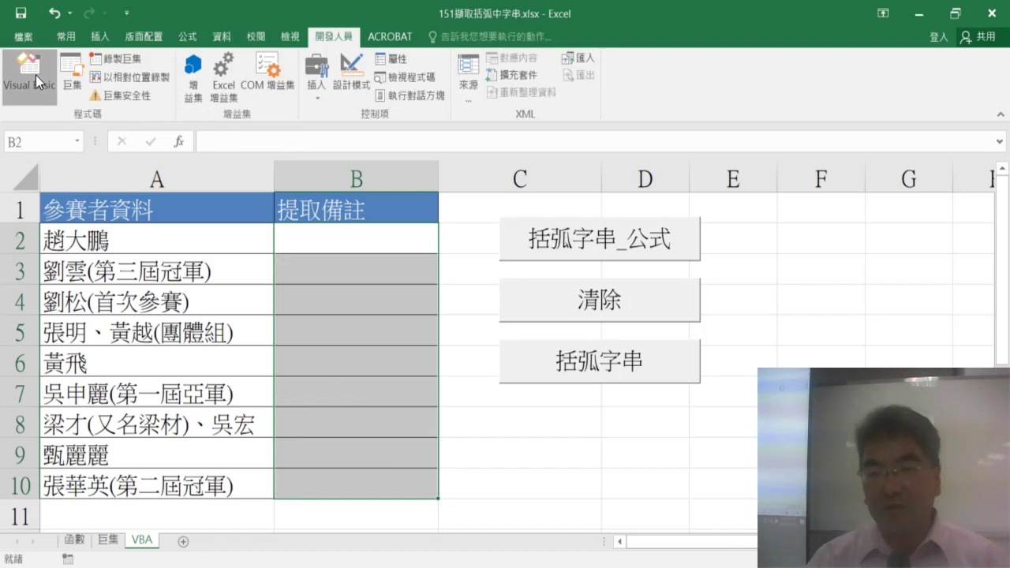
left_click_drag(430, 136, 320, 45)
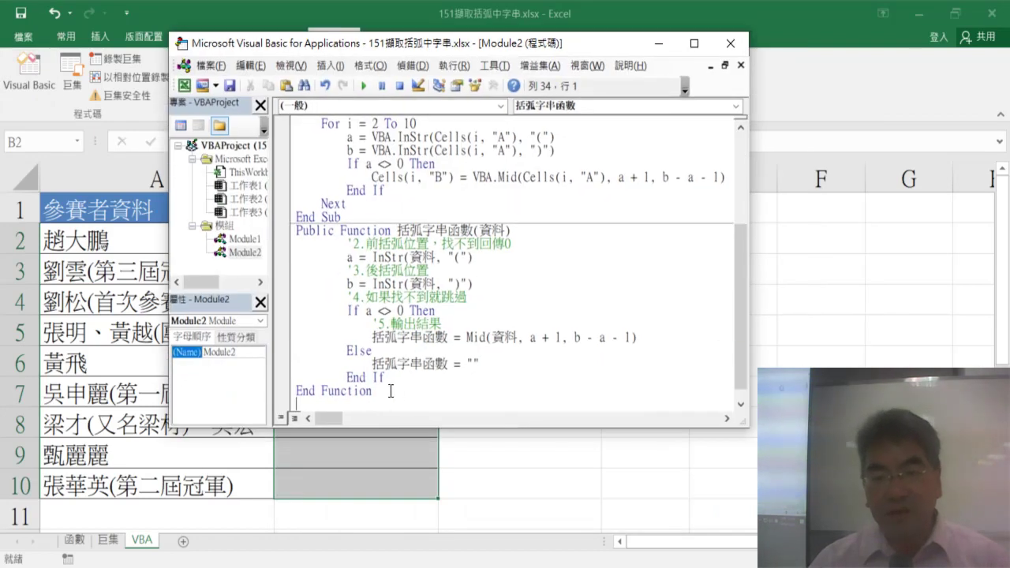
left_click_drag(398, 229, 472, 229)
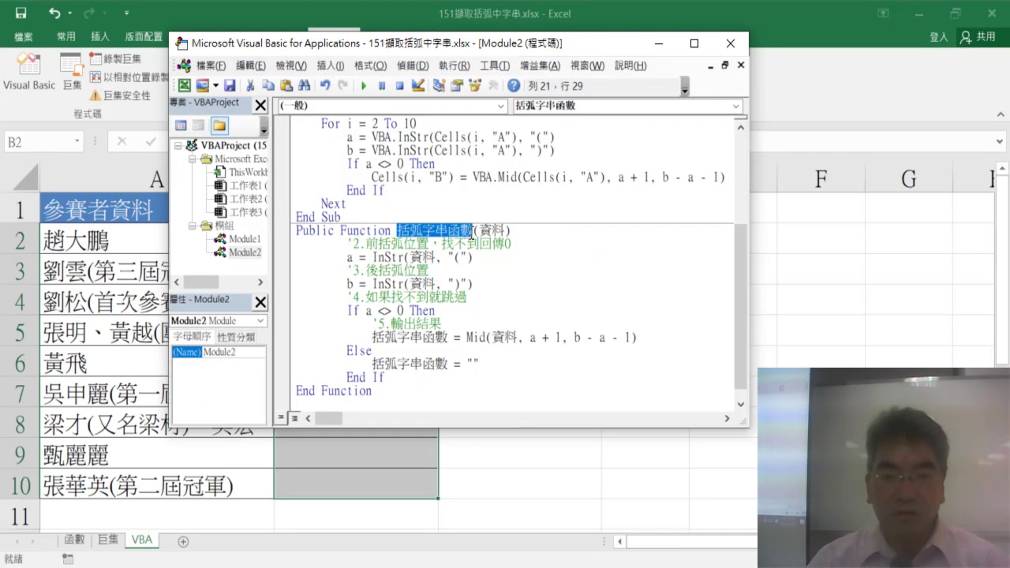
right_click(440, 233)
left_click(467, 260)
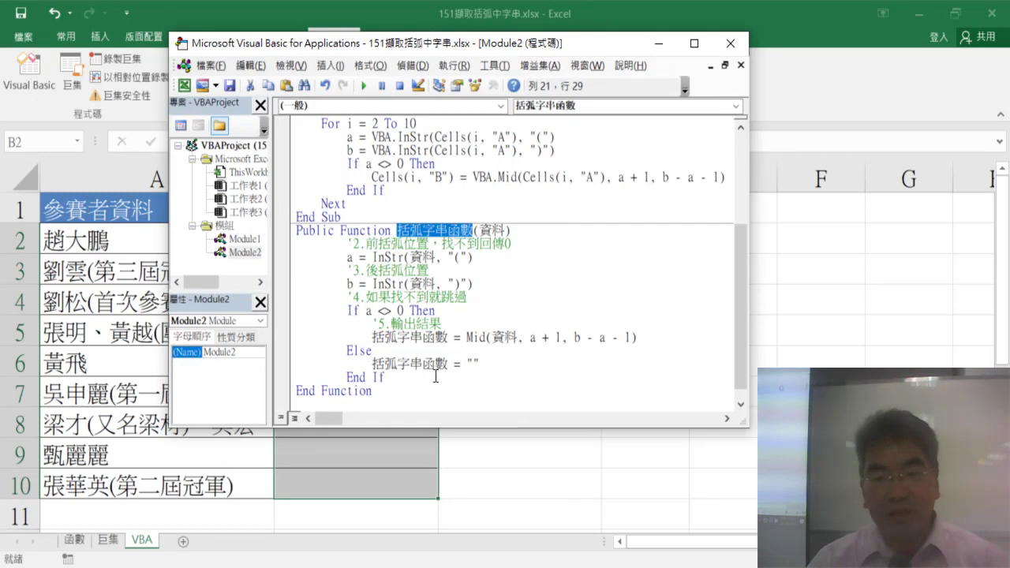
left_click_drag(395, 390, 289, 241)
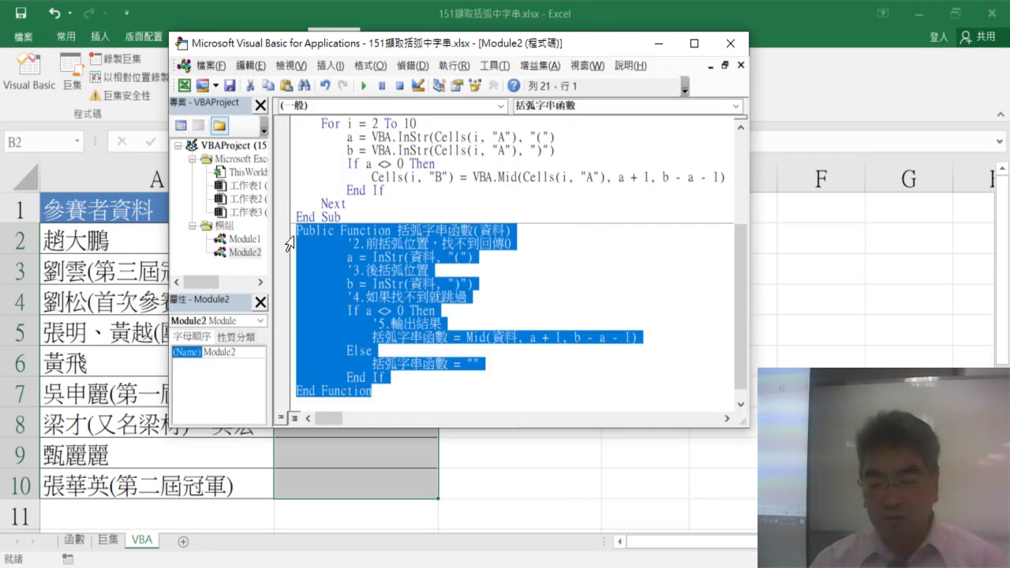
key("Delete")
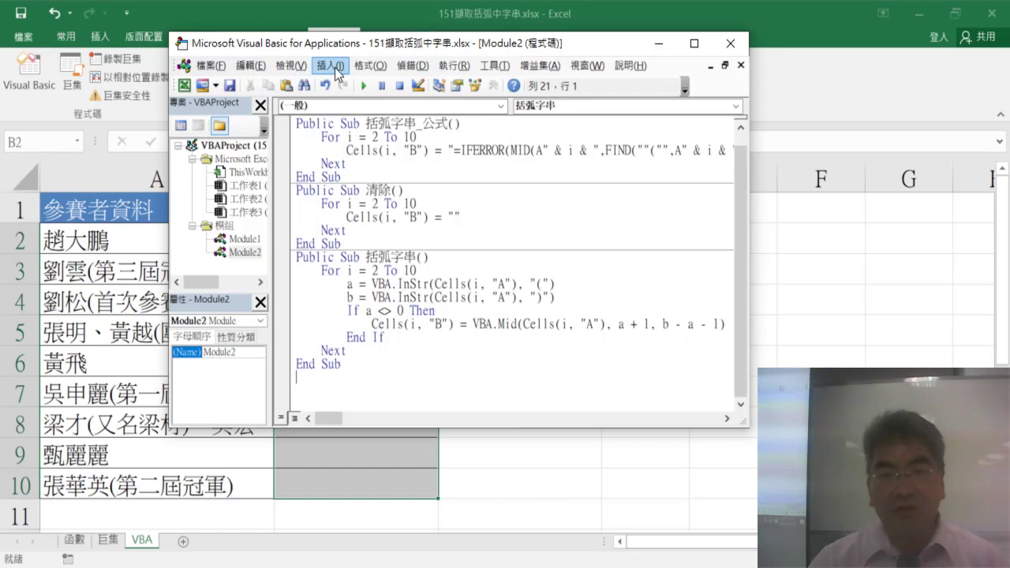
Step: Insert a Public Function procedure named 括弧字串函數 using the pasted name
left_click(336, 66)
left_click(361, 83)
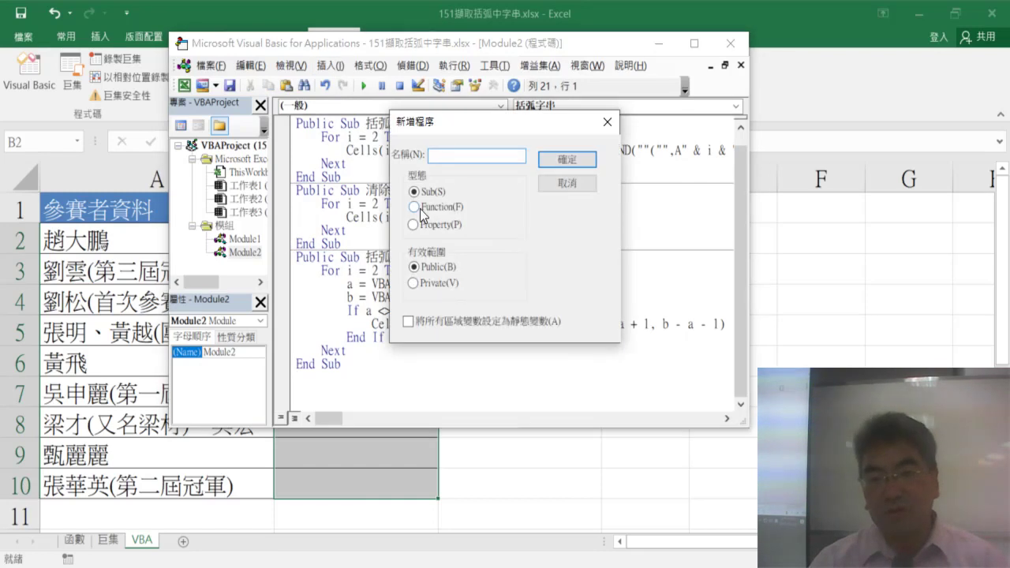
left_click(415, 209)
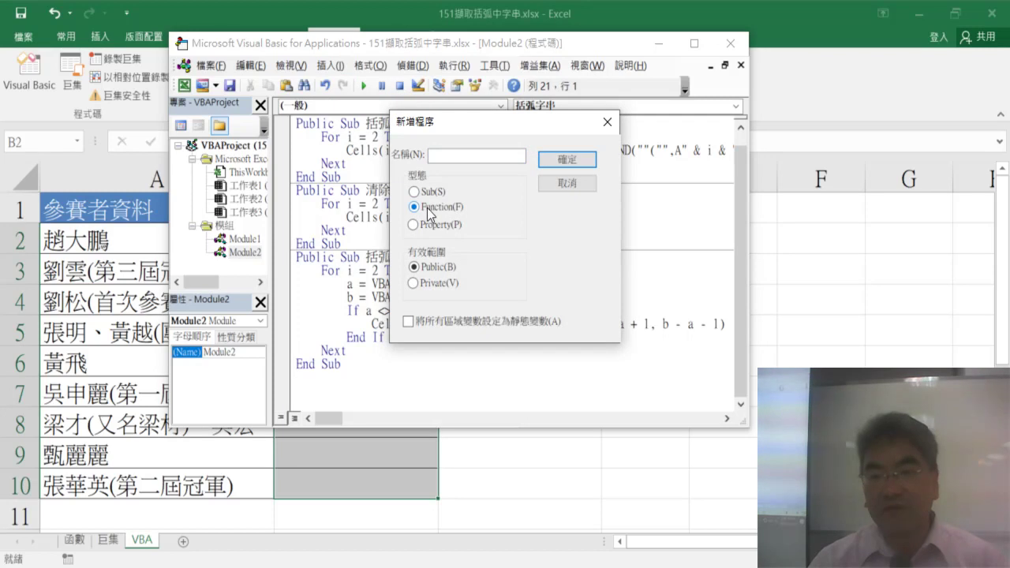
right_click(451, 156)
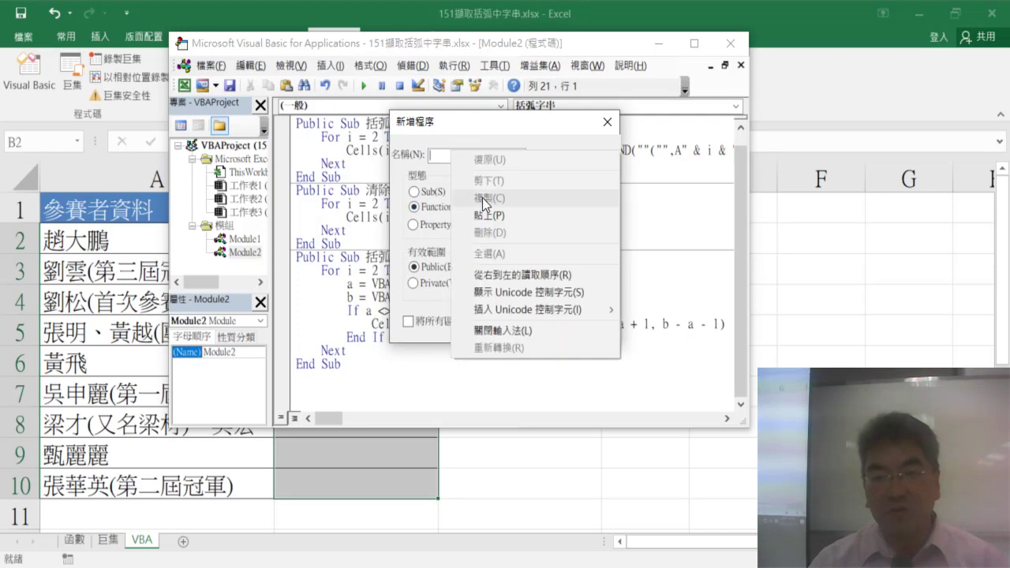
left_click(490, 215)
left_click_drag(502, 155, 416, 158)
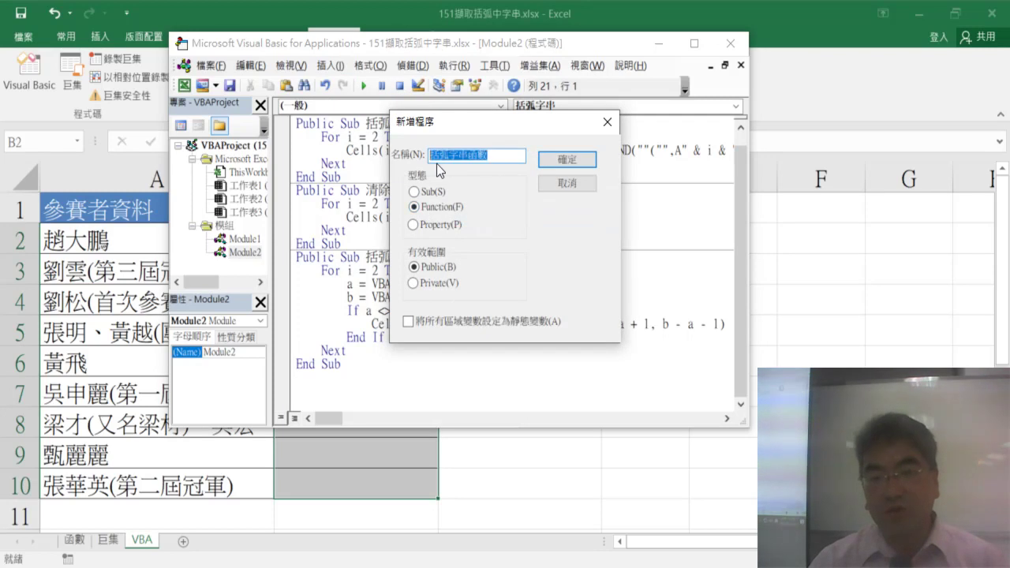
left_click(474, 155)
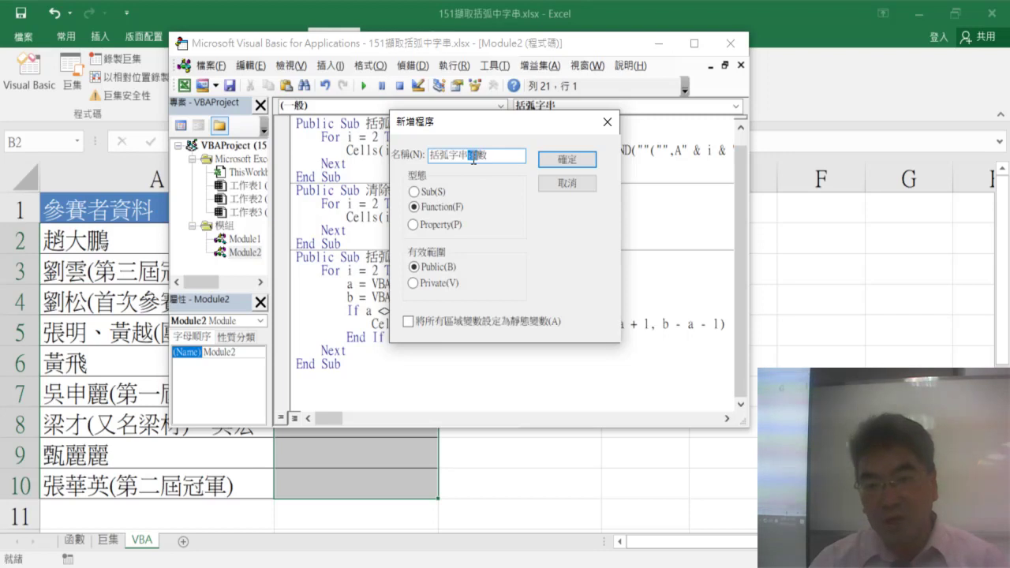
left_click(575, 162)
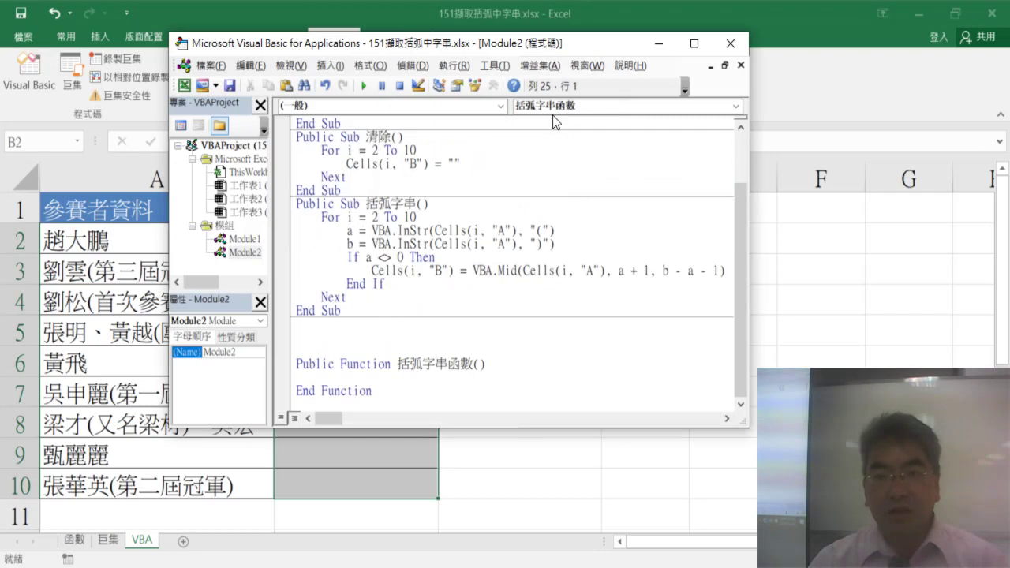
Step: Remove the blank lines and type 資料 as the parameter inside 括弧字串函數's parentheses
left_click_drag(542, 42, 719, 49)
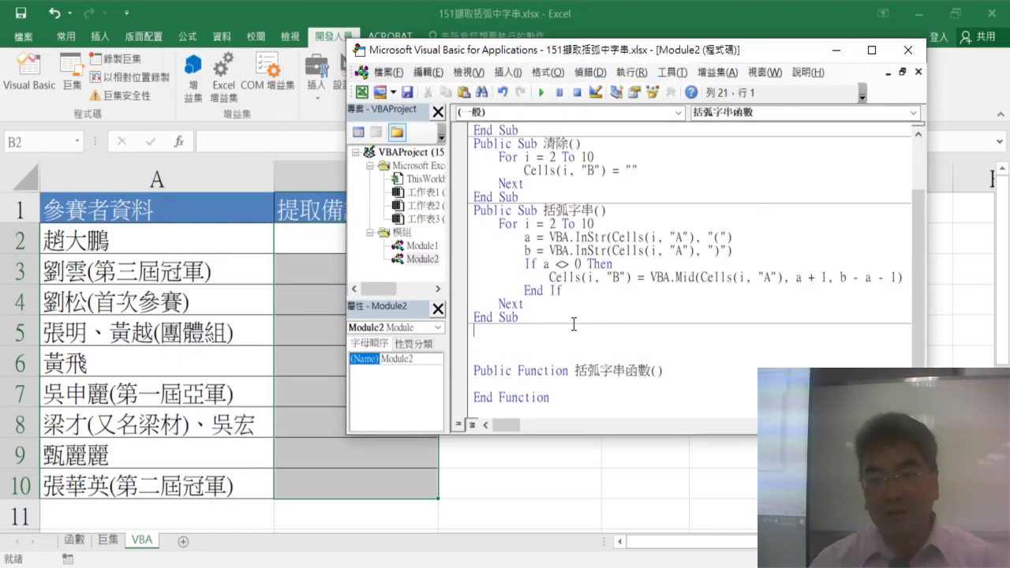
key("BackSpace")
key("BackSpace")
key("BackSpace")
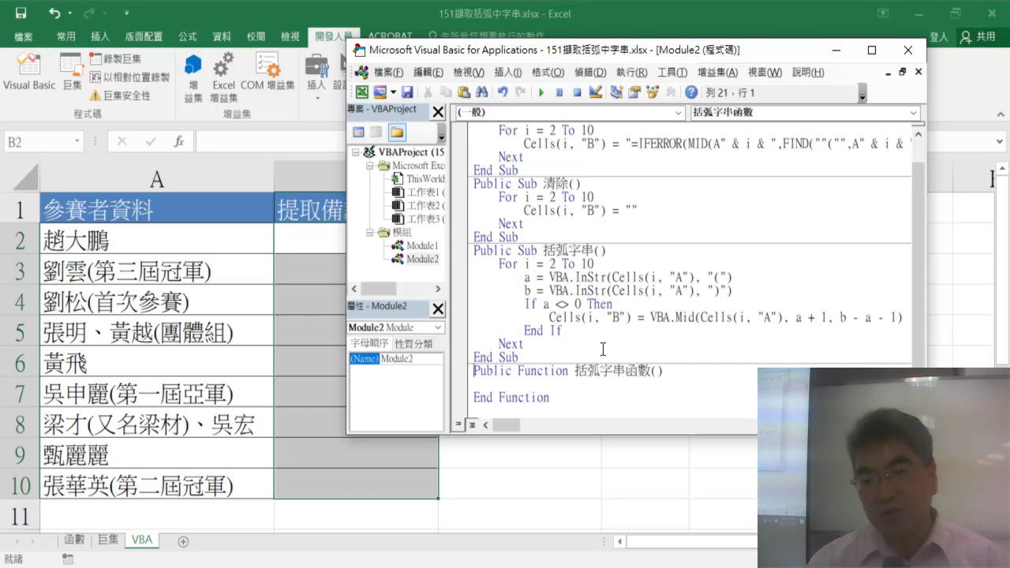
left_click(660, 370)
type("s")
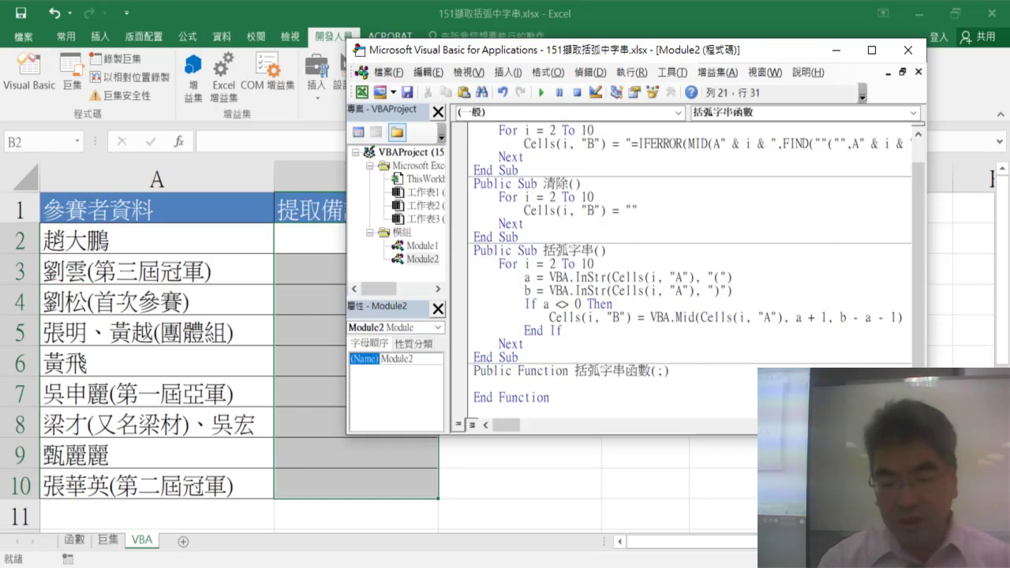
key("BackSpace")
type("ㄗ")
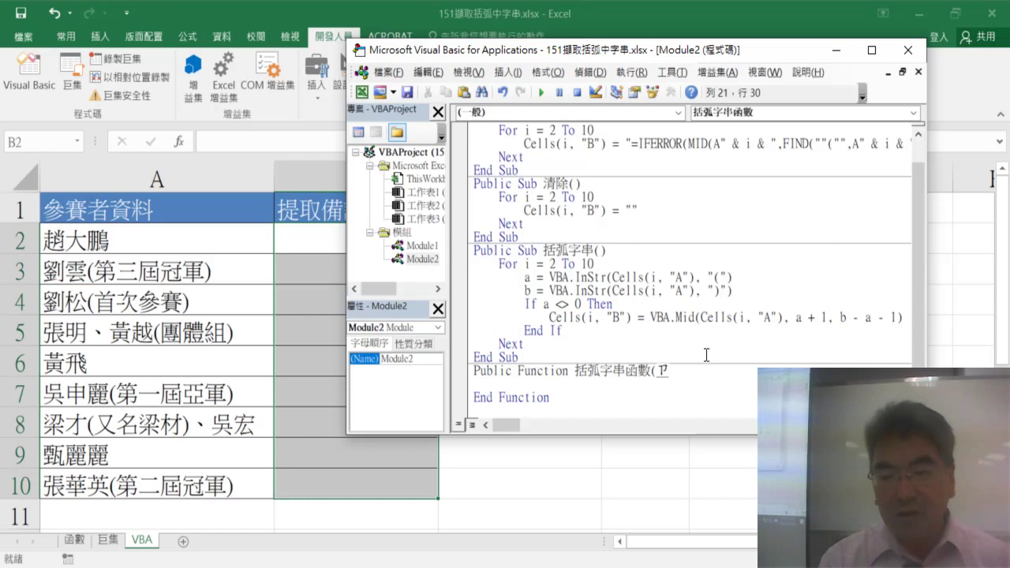
key("space")
type("ㄌㄧ")
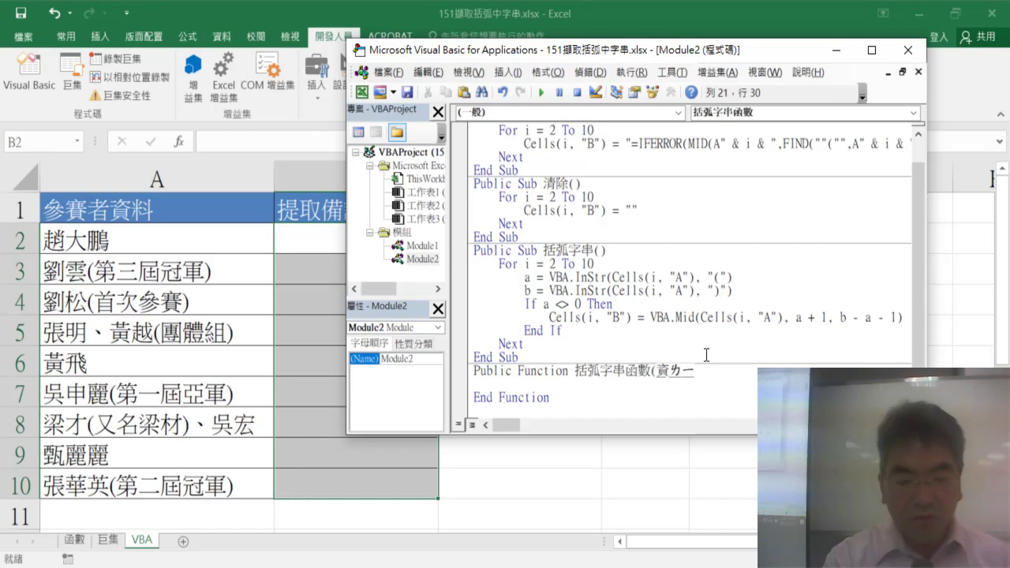
type("ㄠˋ")
type(")")
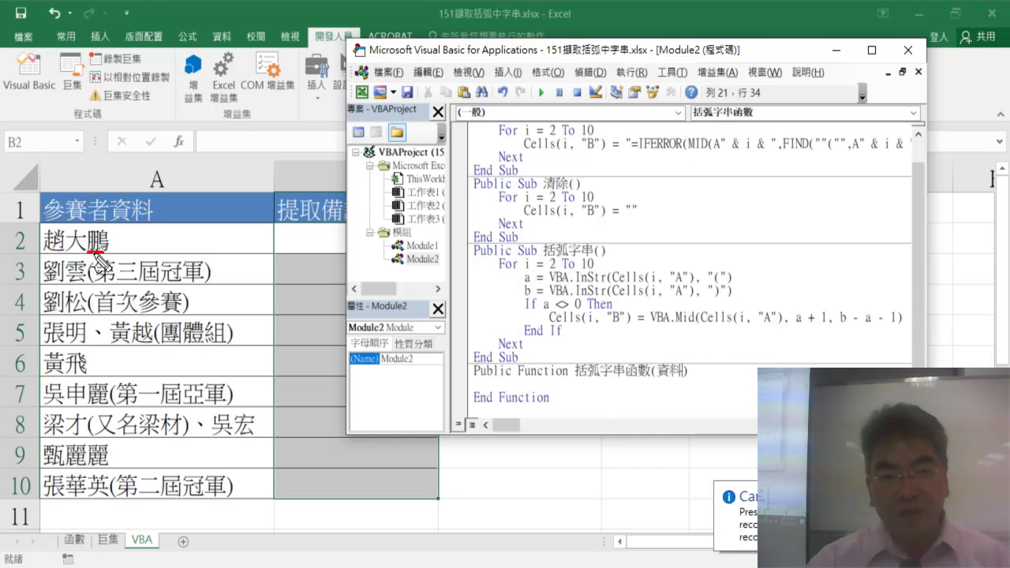
Step: Annotate how A2's text feeds 資料, then open an indented line in the function body
left_click_drag(95, 254, 688, 356)
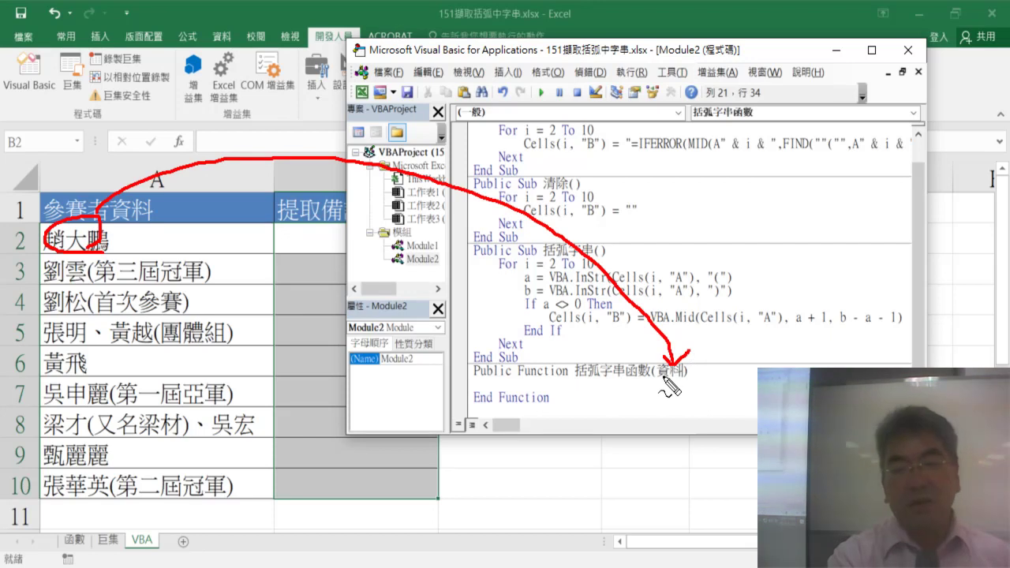
key("Escape")
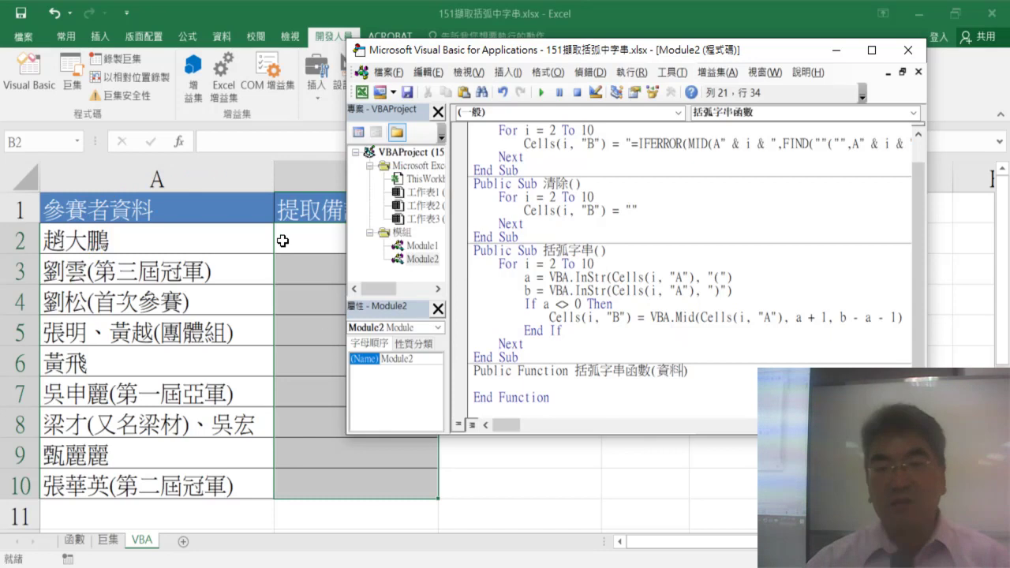
type(")")
left_click(741, 370)
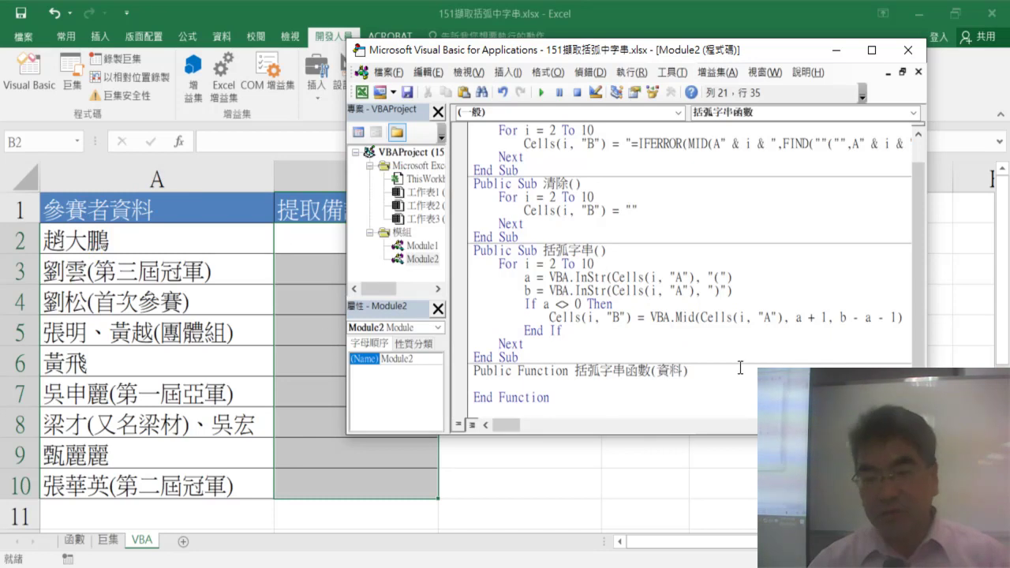
key("Return")
key("Tab")
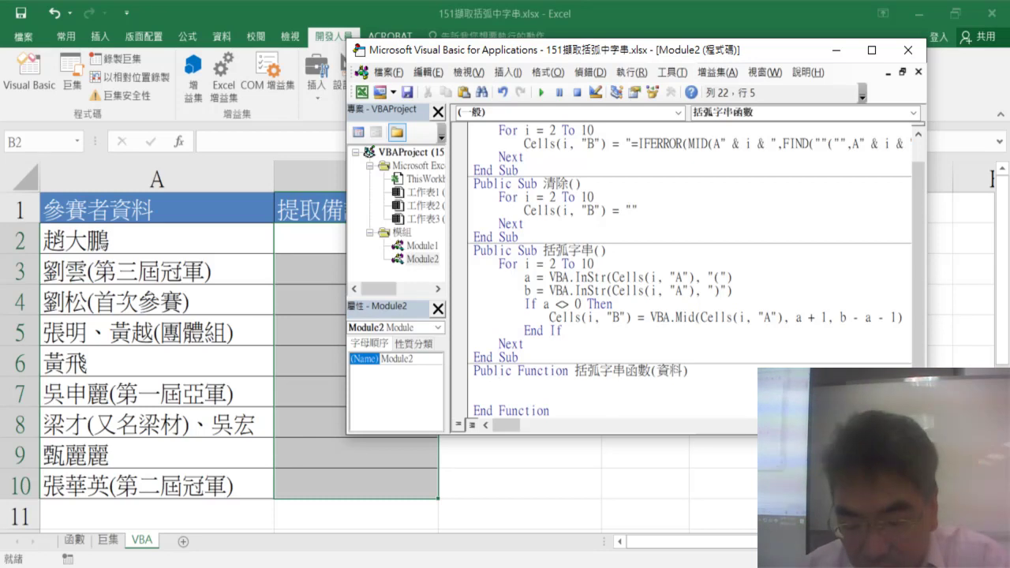
Step: Write the line a = VBA.InStr(資料, "(") to find the opening parenthesis
key("Return")
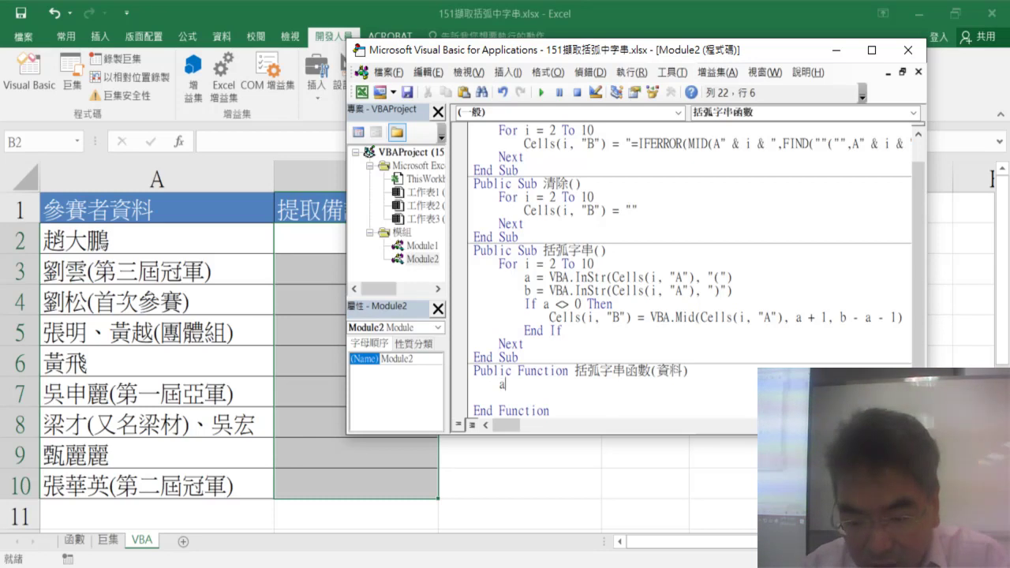
type("=v")
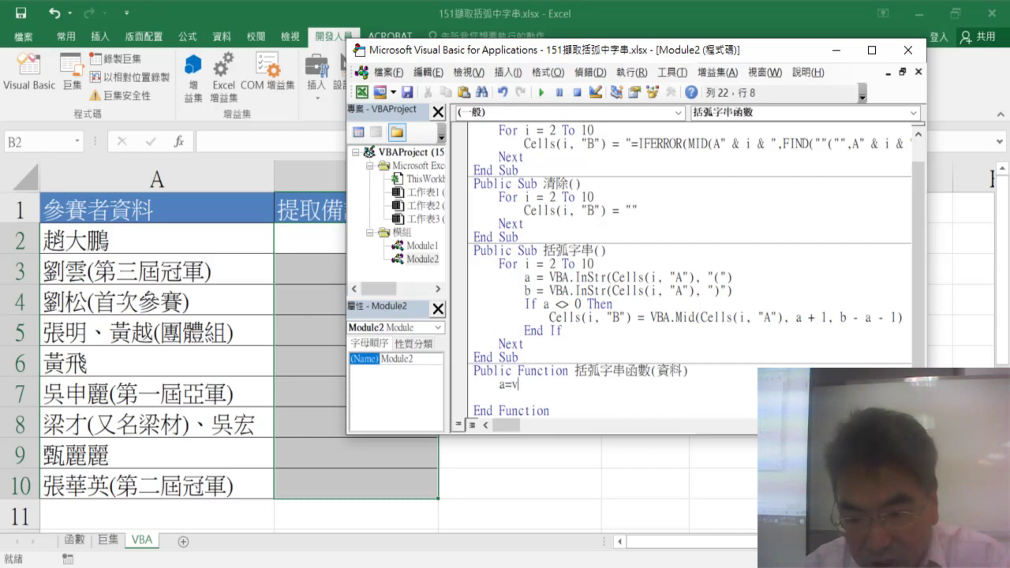
type("ba.")
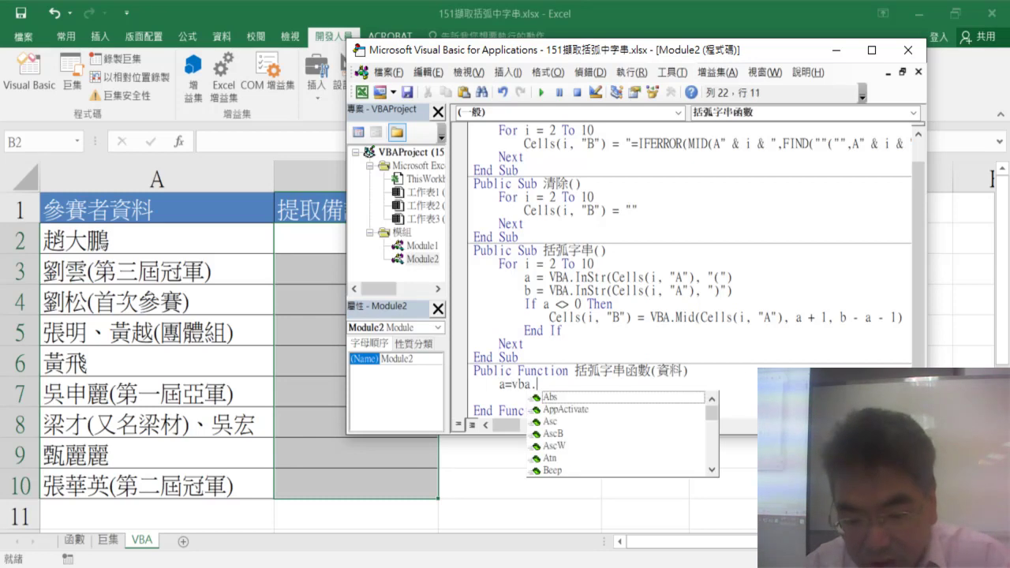
type("in")
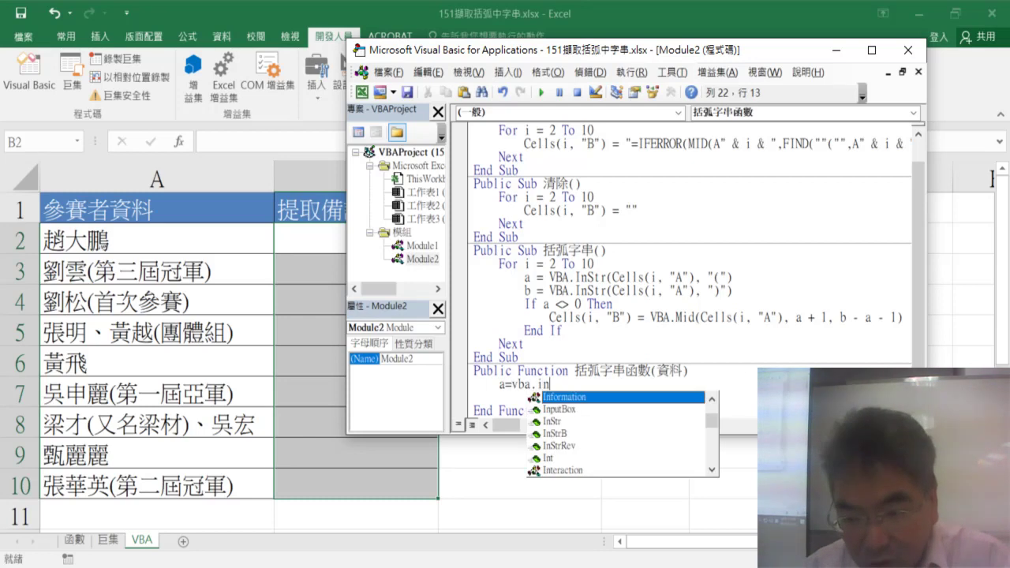
key("Down")
key("Down")
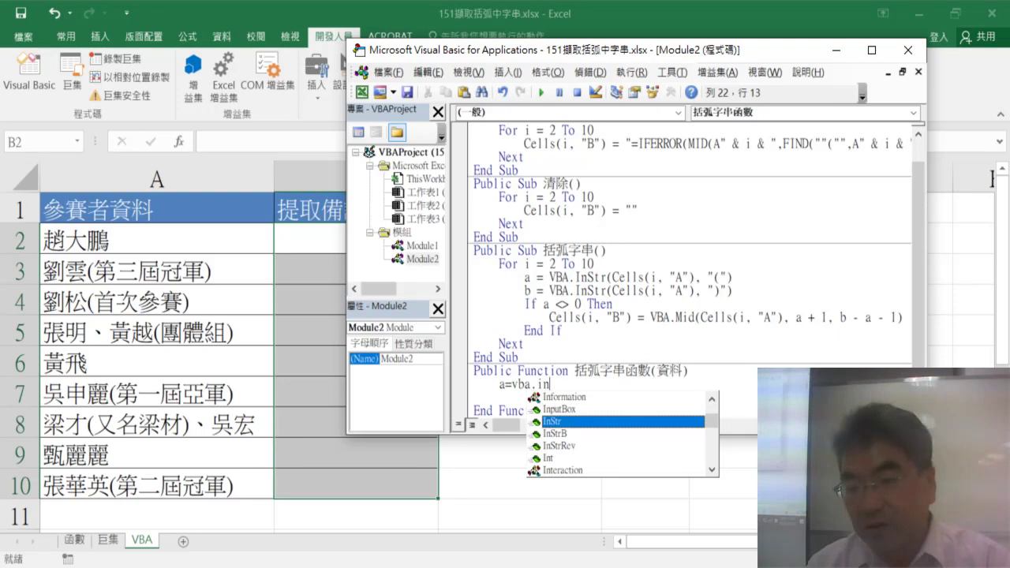
key("Tab")
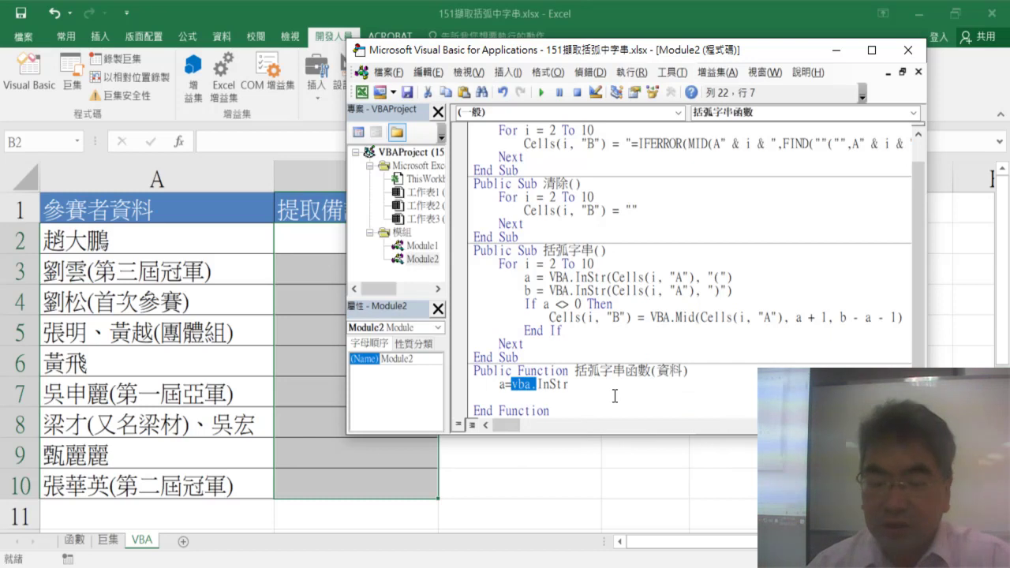
left_click(571, 385)
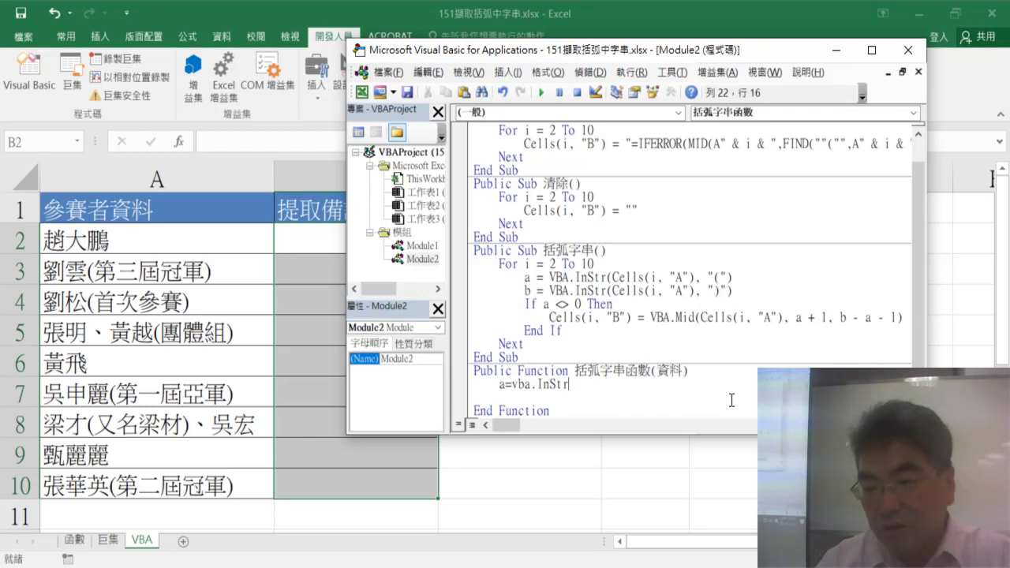
type("(")
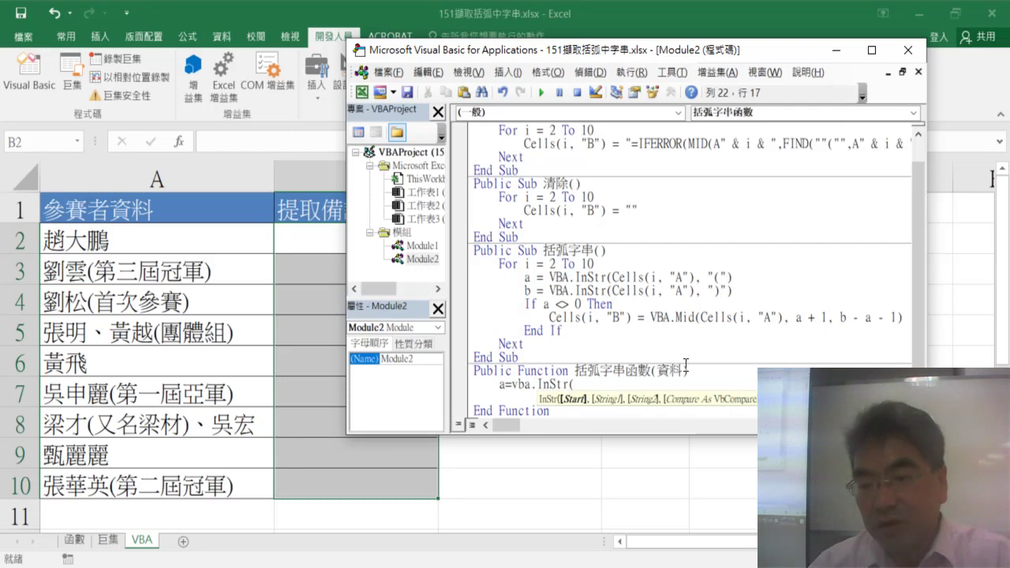
left_click(685, 371)
left_click(503, 348)
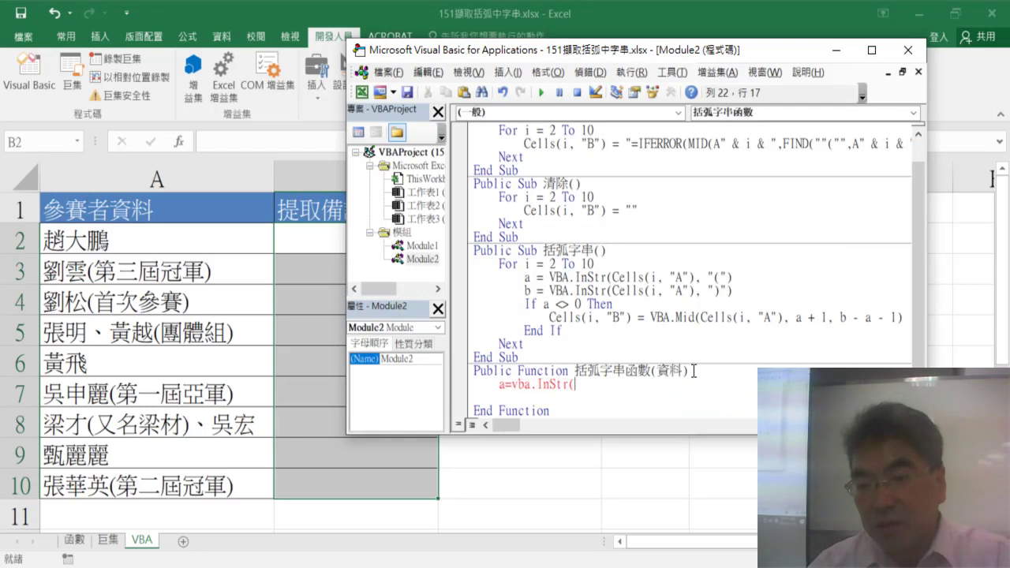
left_click_drag(685, 371, 657, 371)
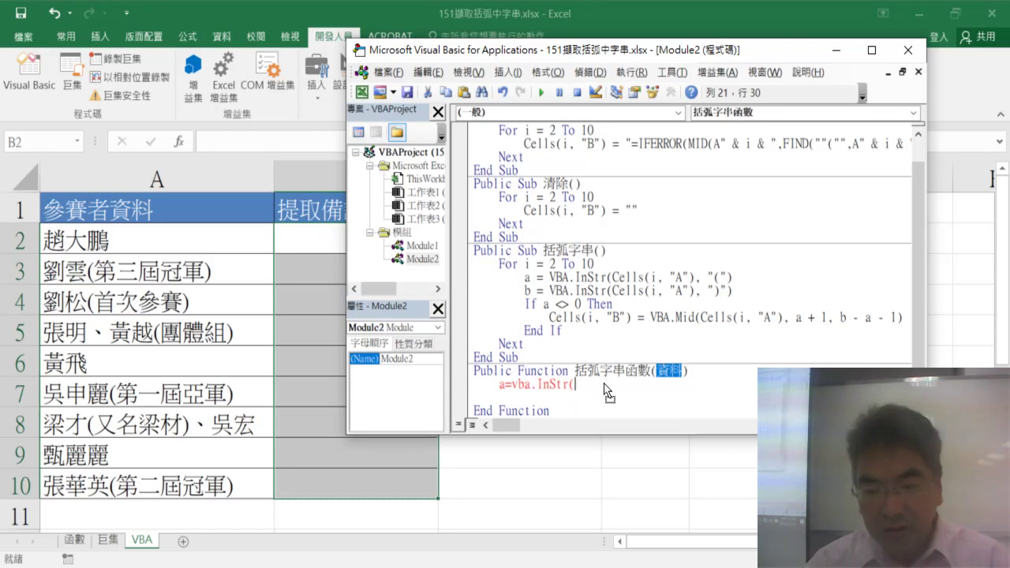
key("ctrl+c")
left_click(637, 388)
key("ctrl+v")
type(",\"")
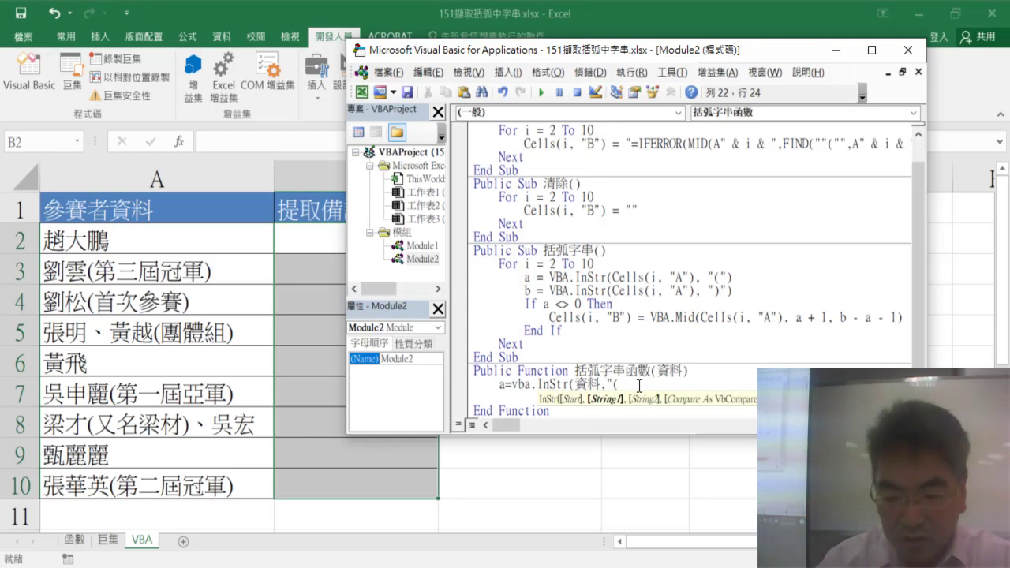
type("(\")")
key("Return")
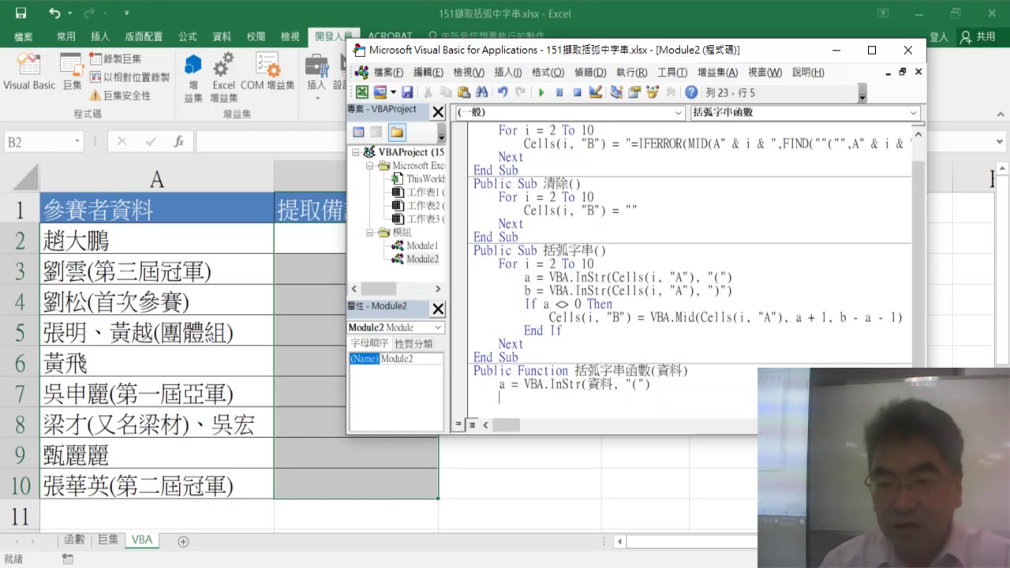
Step: Add a second InStr line searching for ")", then copy the function name 括弧字串函數
scroll(630, 335, "down", 1)
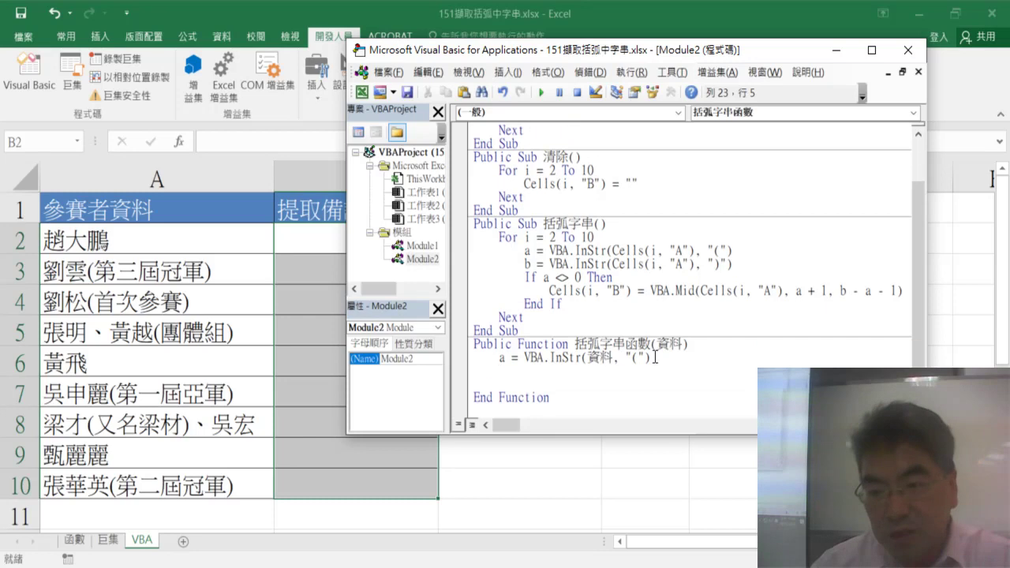
mouse_move(655, 358)
left_mouse_down()
mouse_move(501, 359)
mouse_move(505, 368)
left_mouse_up()
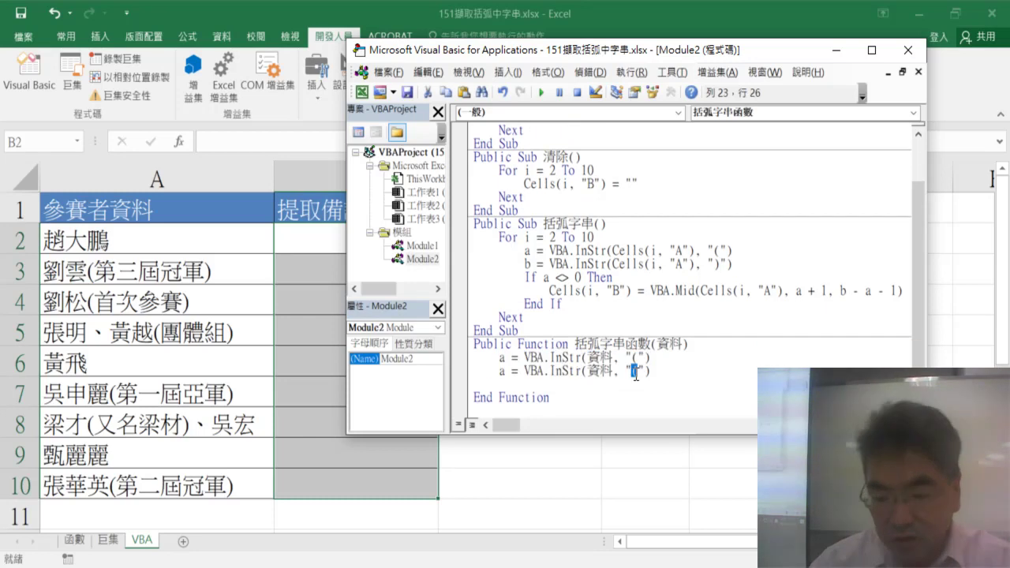
key("BackSpace")
type(")")
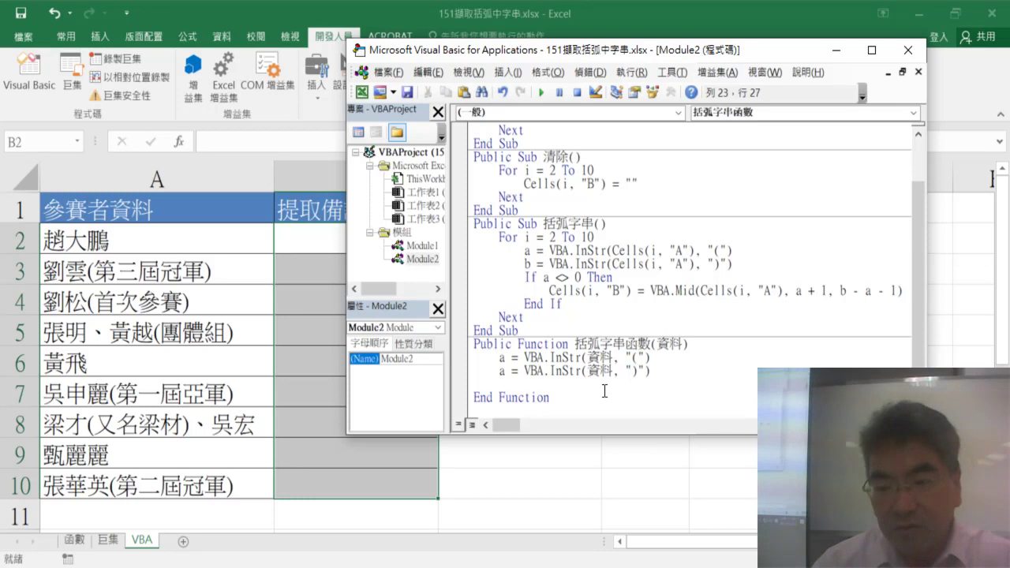
left_click(500, 383)
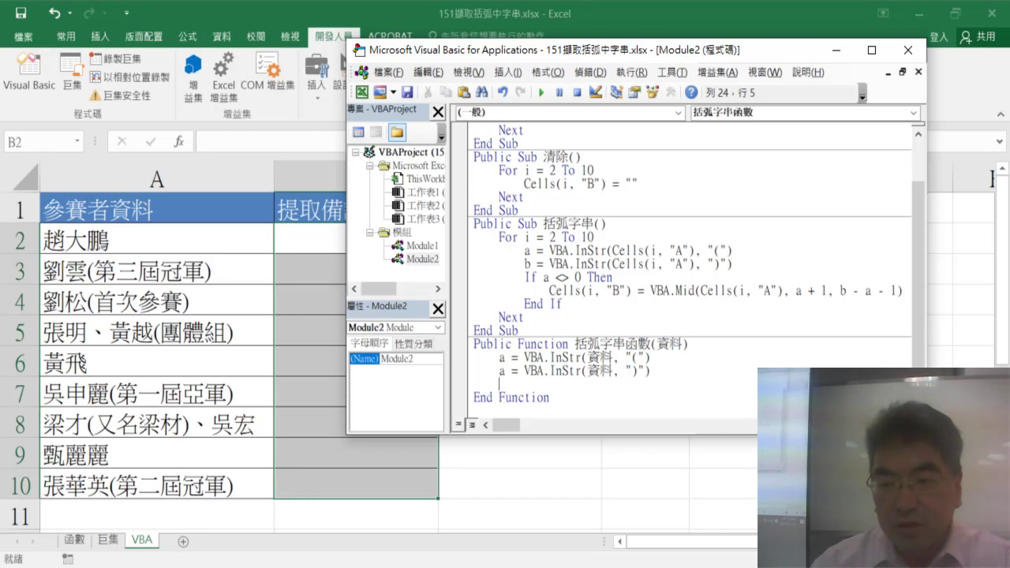
left_click_drag(631, 291, 562, 291)
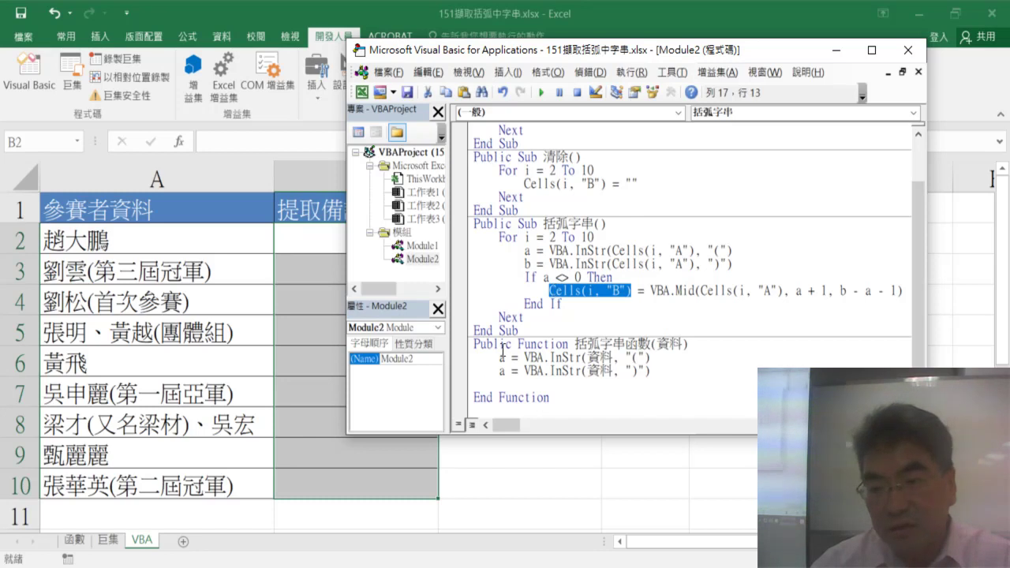
left_click_drag(575, 345, 650, 345)
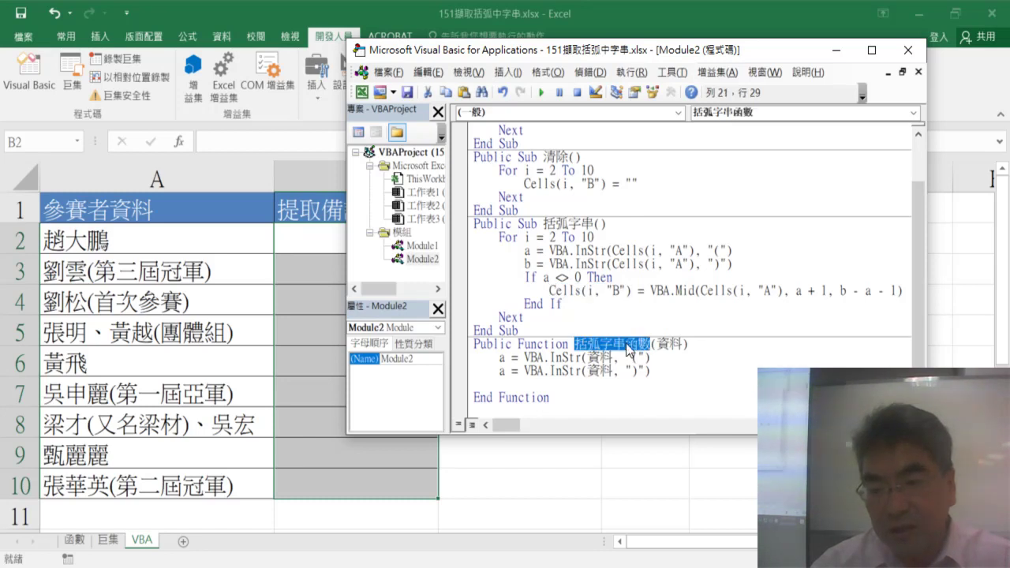
key("ctrl+c")
Step: Start the return line 括弧字串函數=vba.Mid(資料,a+1, copying 資料 from the first InStr line
left_click(562, 383)
key("ctrl+v")
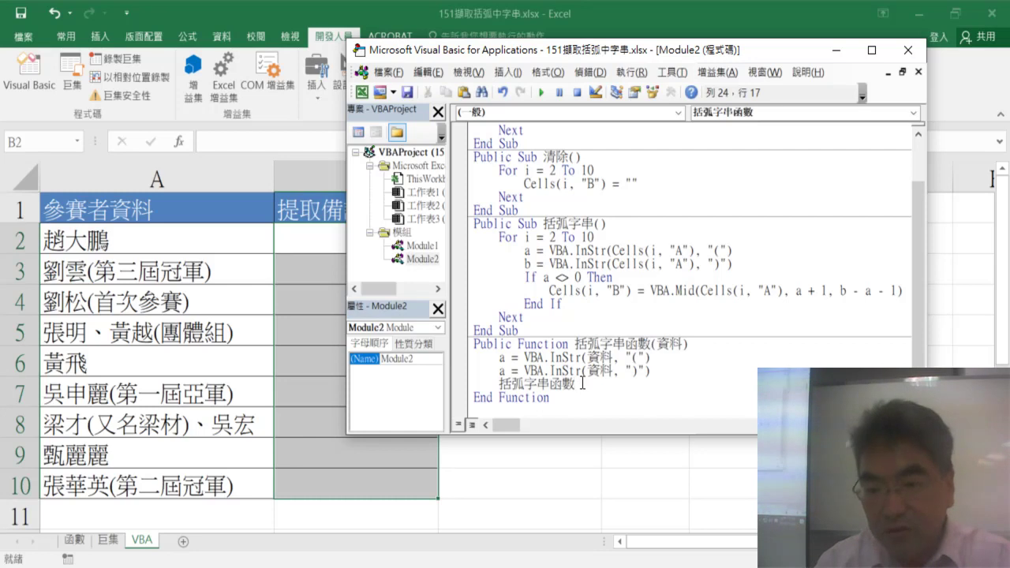
type("=")
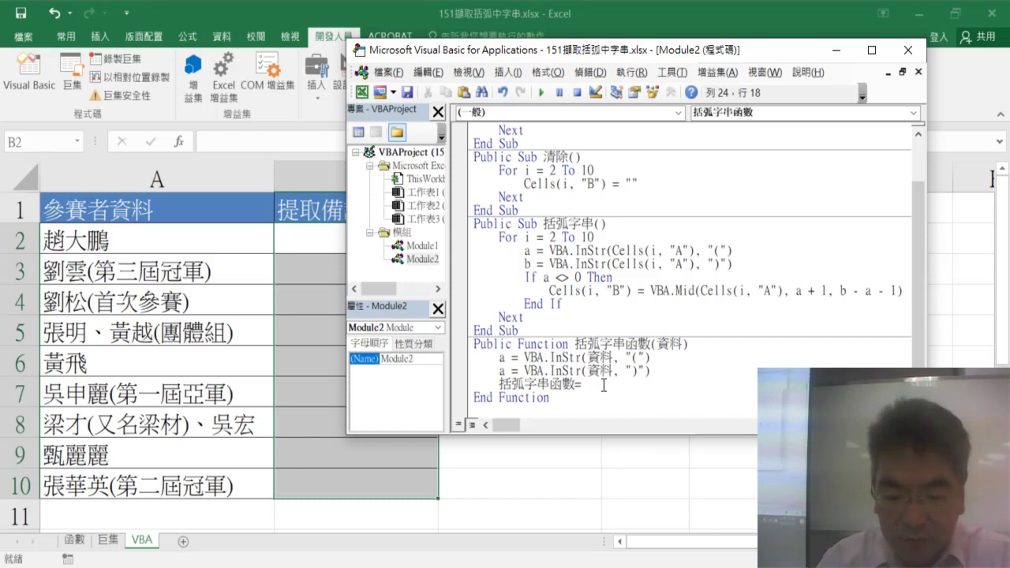
type("vba")
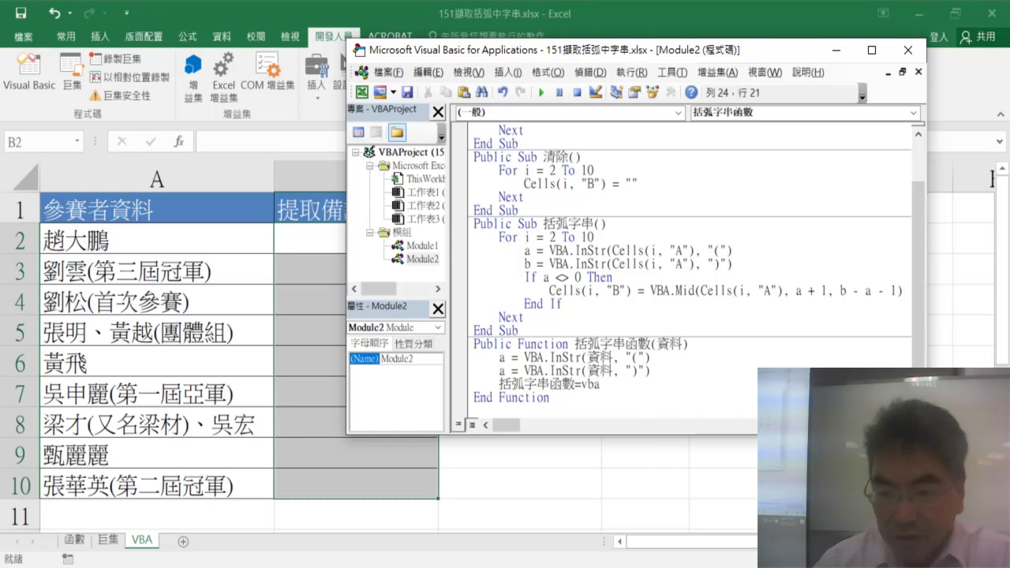
type(".m")
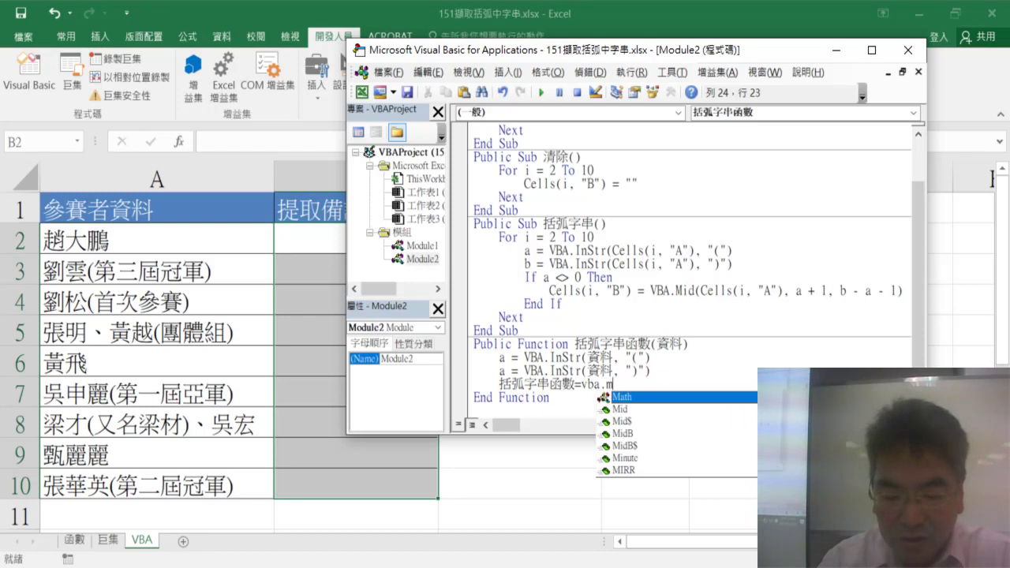
type("id(")
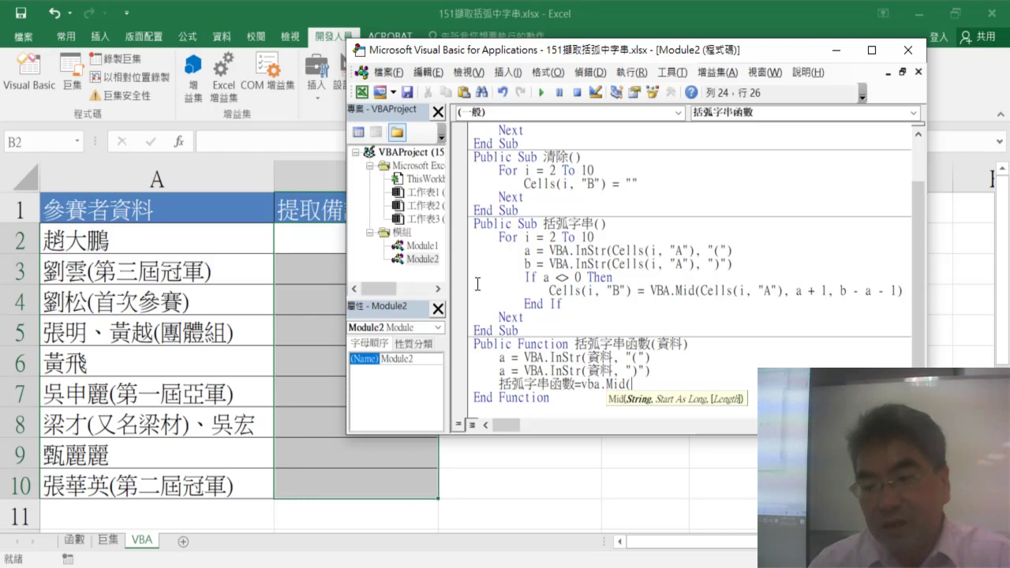
left_click(614, 361)
key("Return")
double_click(607, 359)
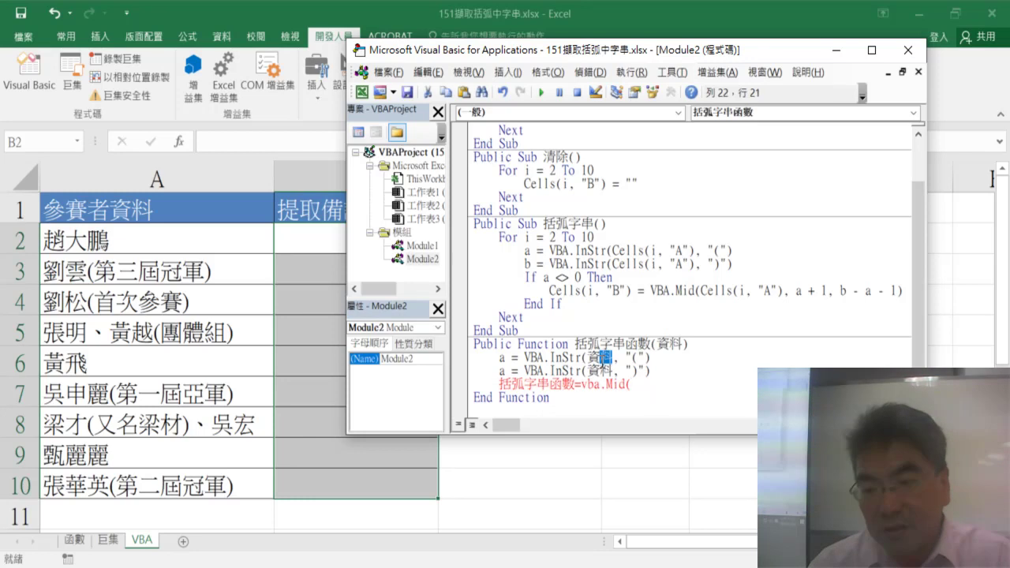
left_click_drag(601, 358, 653, 387)
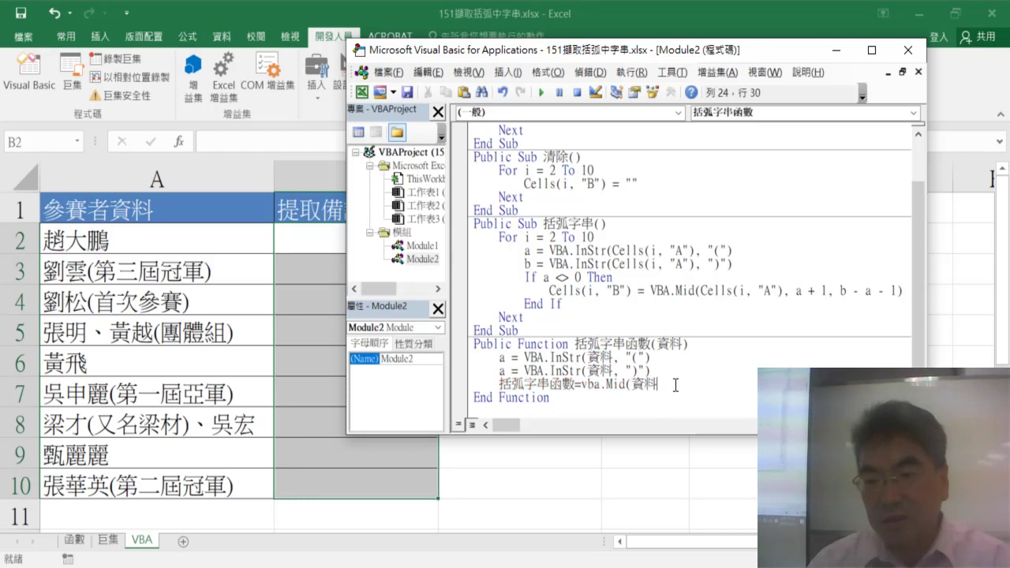
type(",")
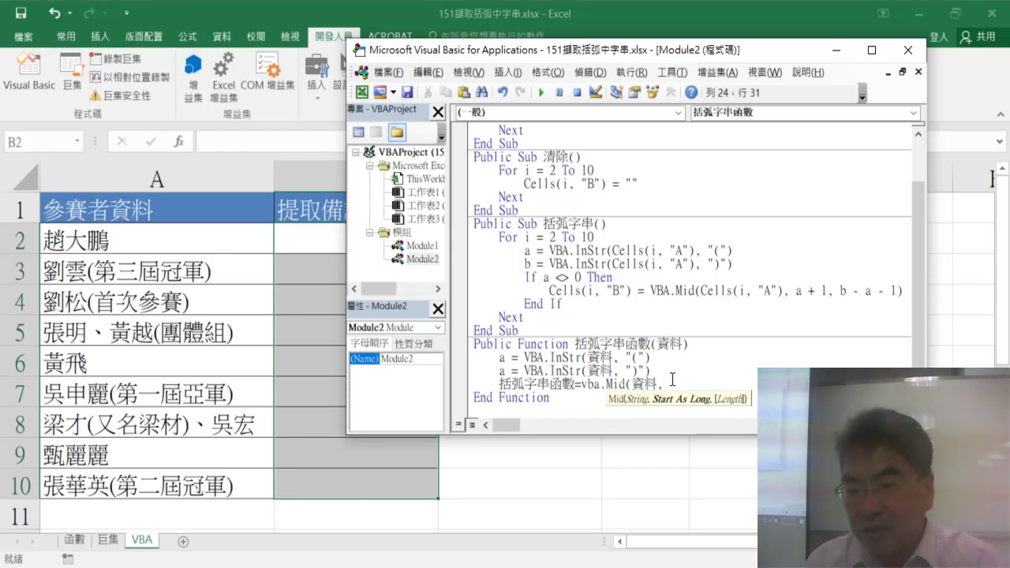
type("a+1")
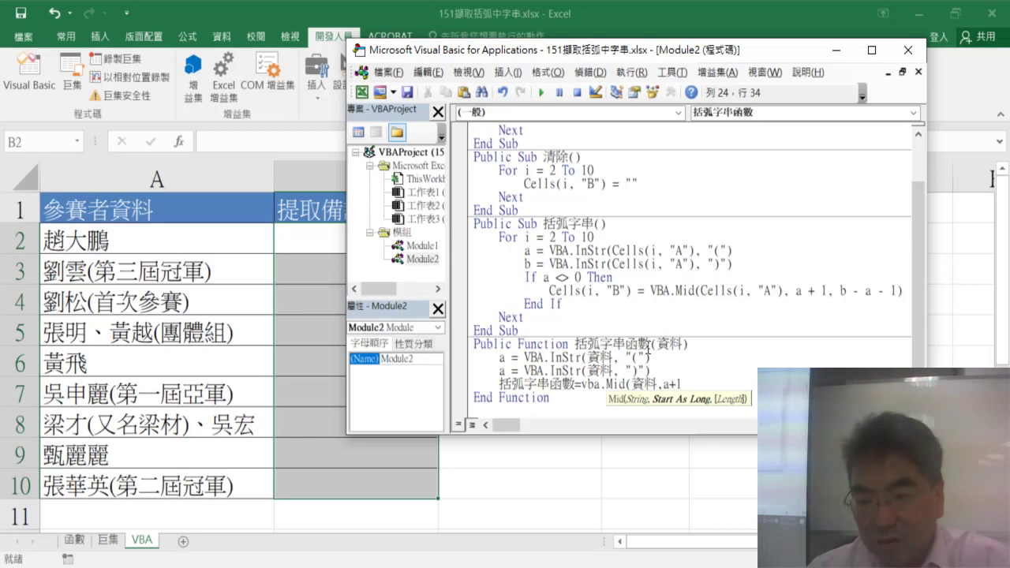
left_click(502, 371)
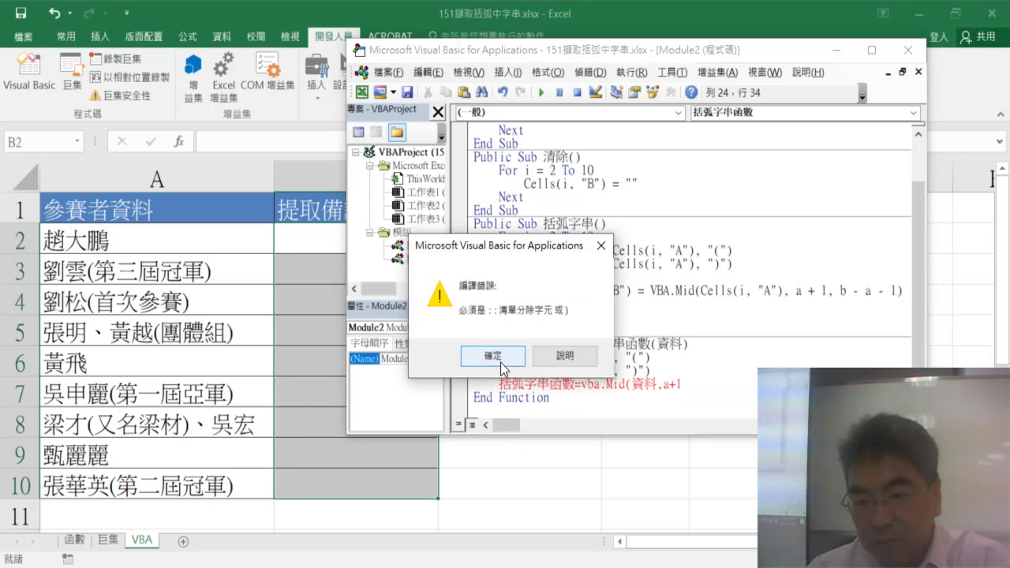
Step: Rename the second InStr variable to b and complete the return as VBA.Mid(資料, a+1, b-a-1)
key("Return")
double_click(502, 371)
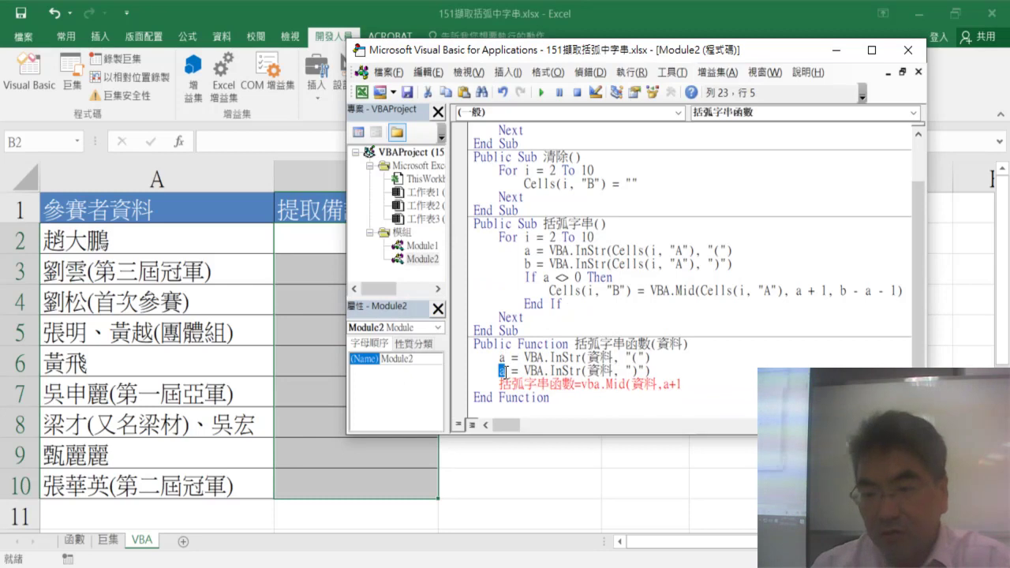
left_click(504, 370)
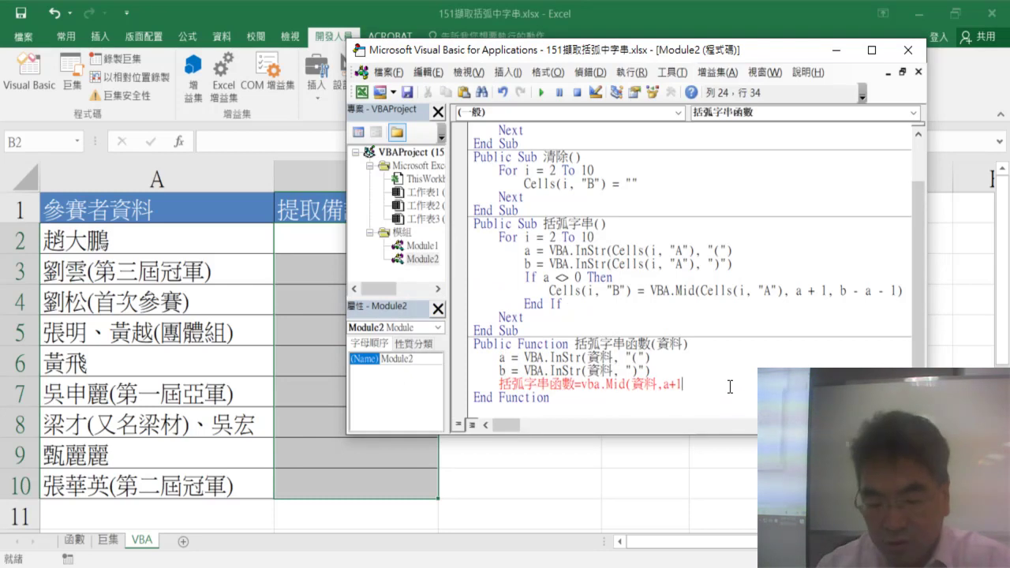
left_click(729, 387)
type(",")
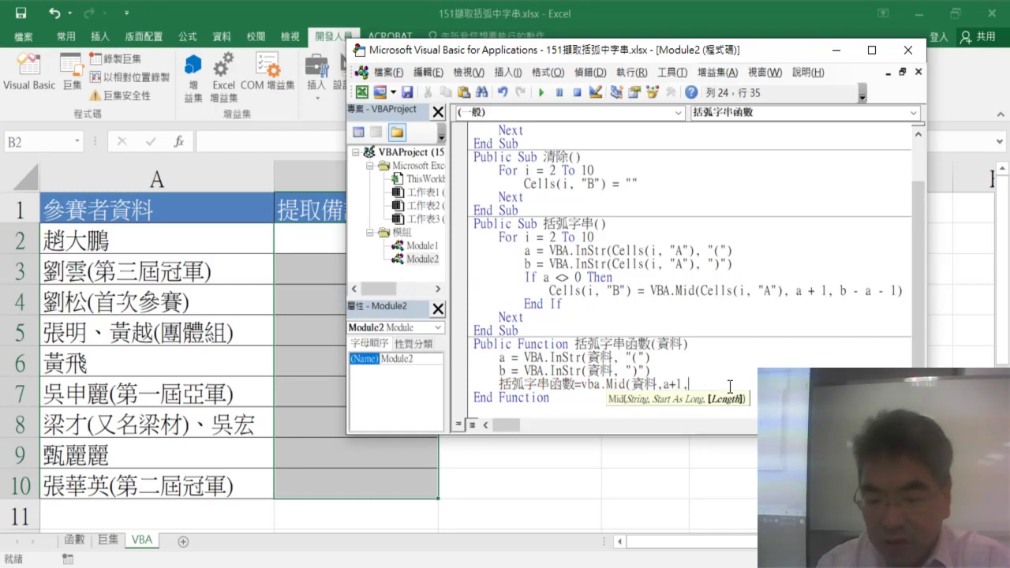
type("b-a")
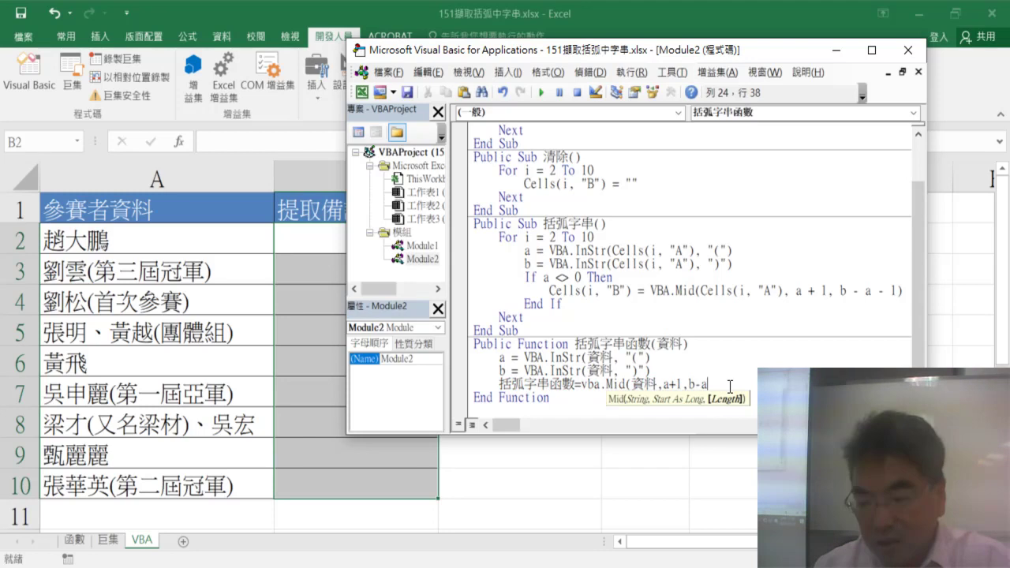
type("-1")
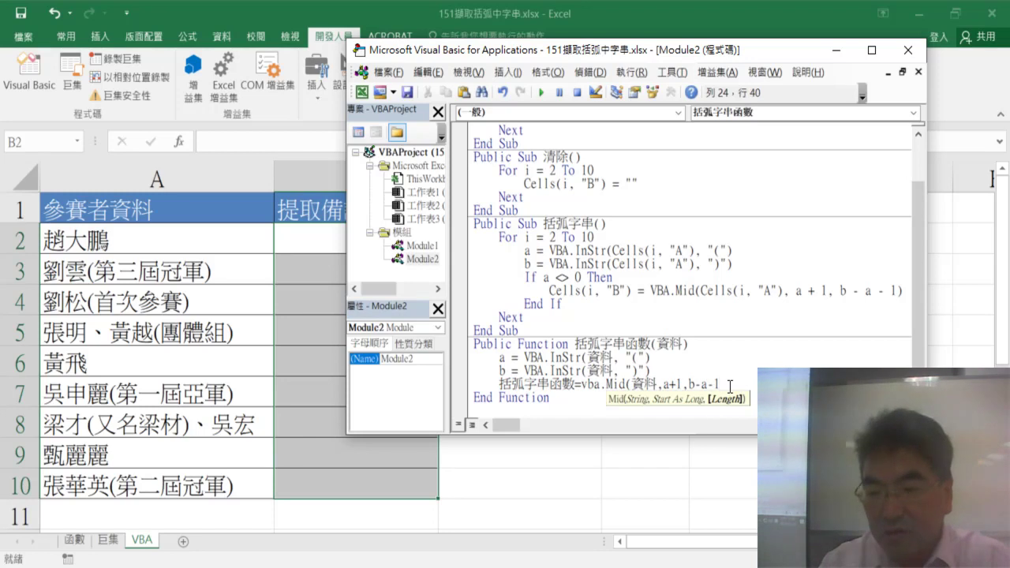
type(")")
left_click(730, 353)
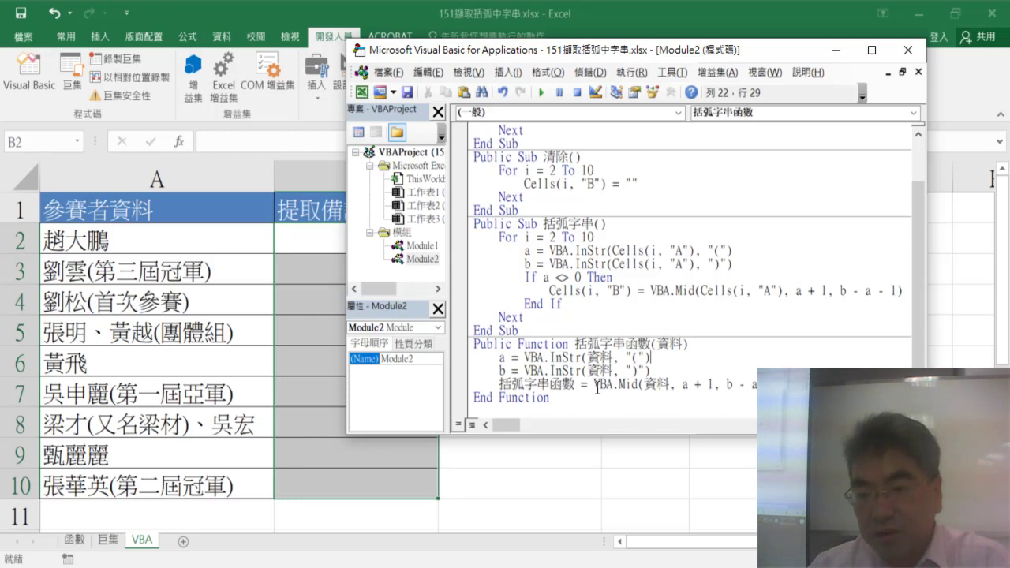
left_click_drag(580, 387, 499, 386)
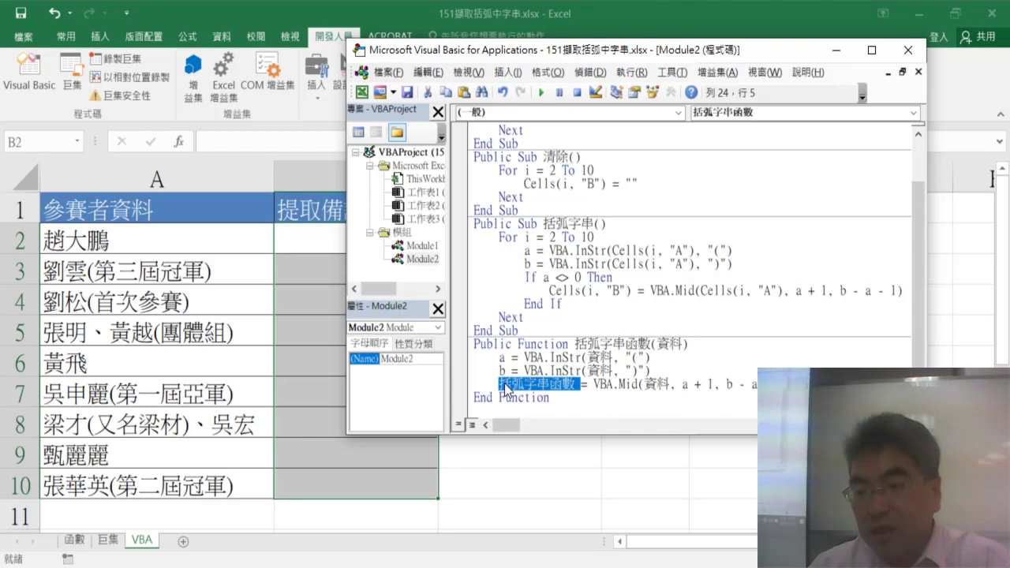
left_click(664, 372)
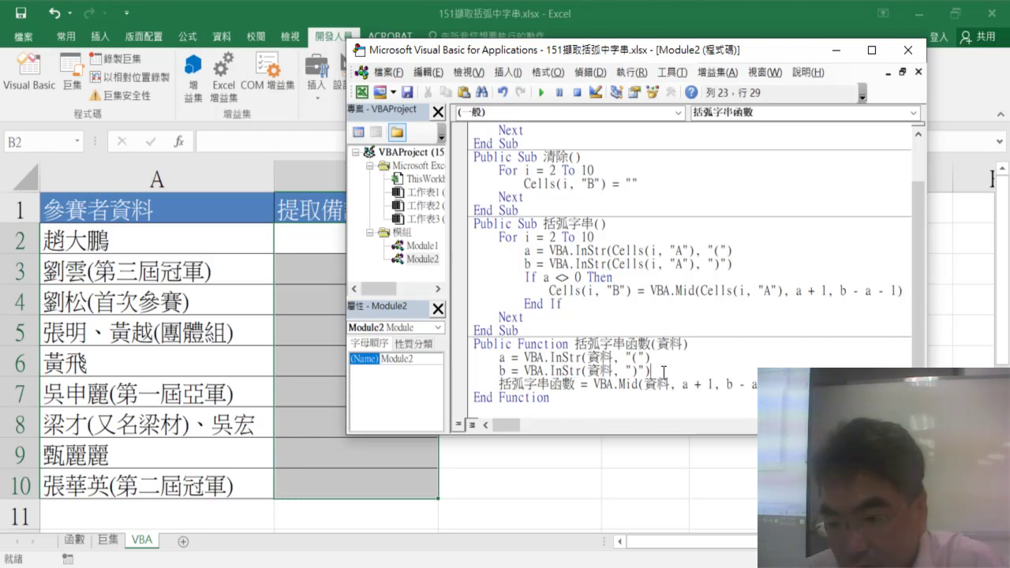
Step: Wrap the VBA.Mid return line in an If a <> 0 Then … End If block copied from the macro
key("Return")
left_click_drag(613, 277, 525, 278)
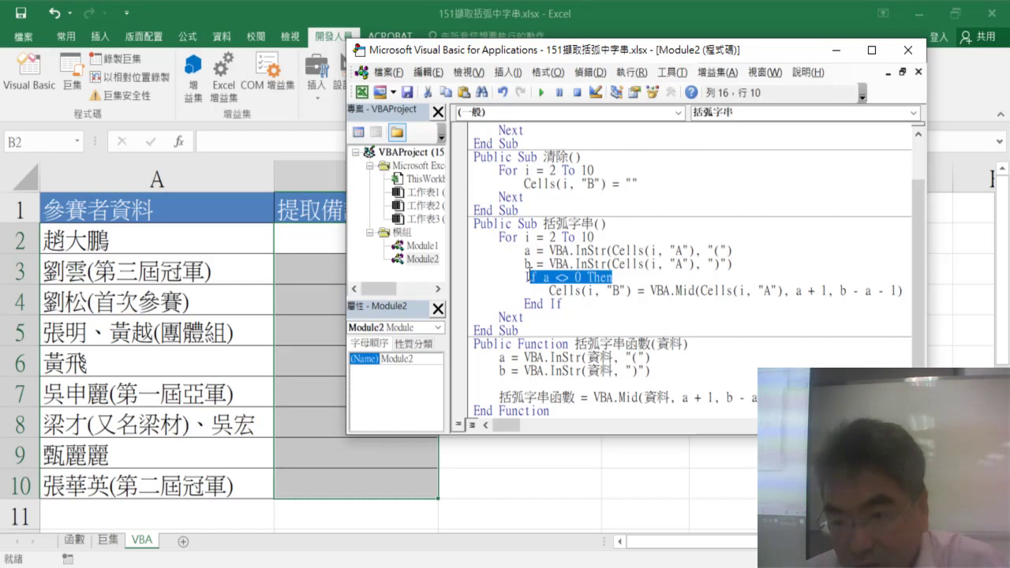
left_click(519, 385)
type("If a <> 0 Then")
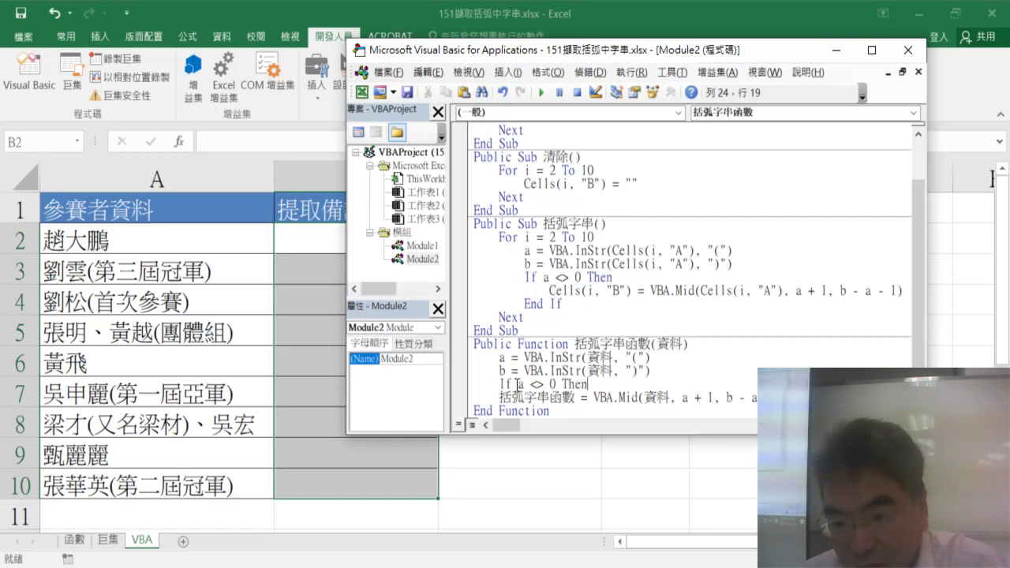
key("Tab")
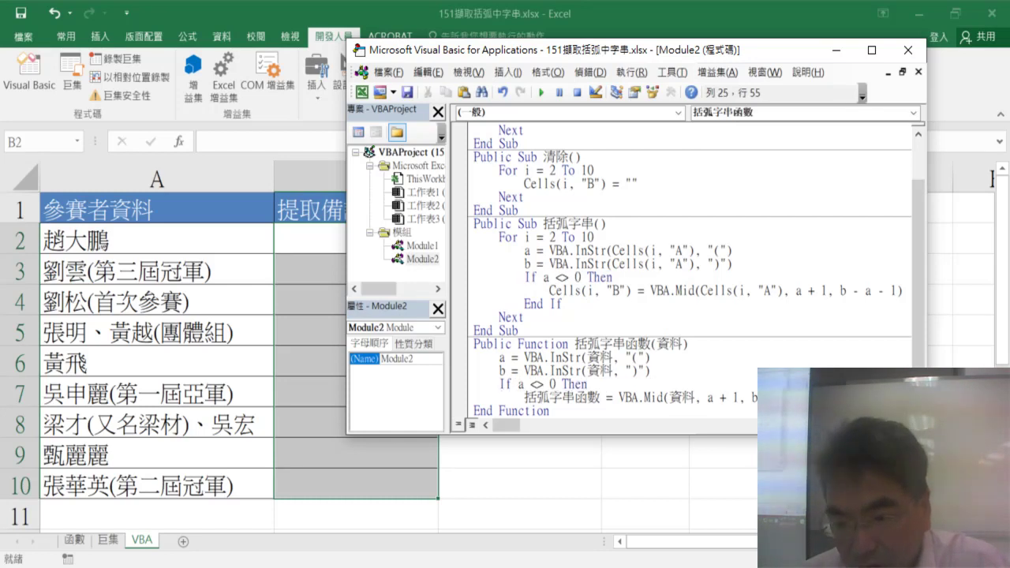
key("End")
key("Return")
type("e")
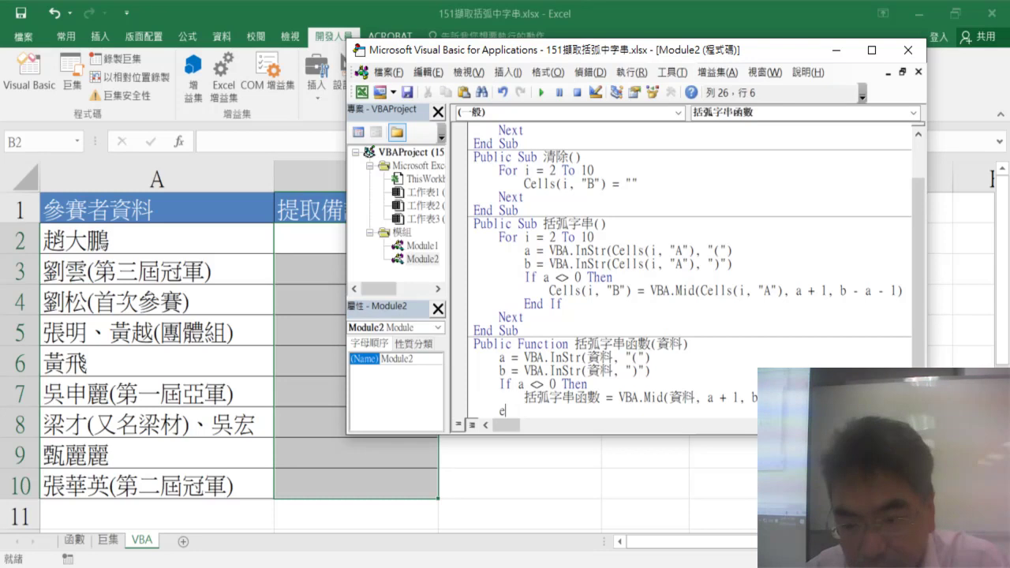
type("nd if")
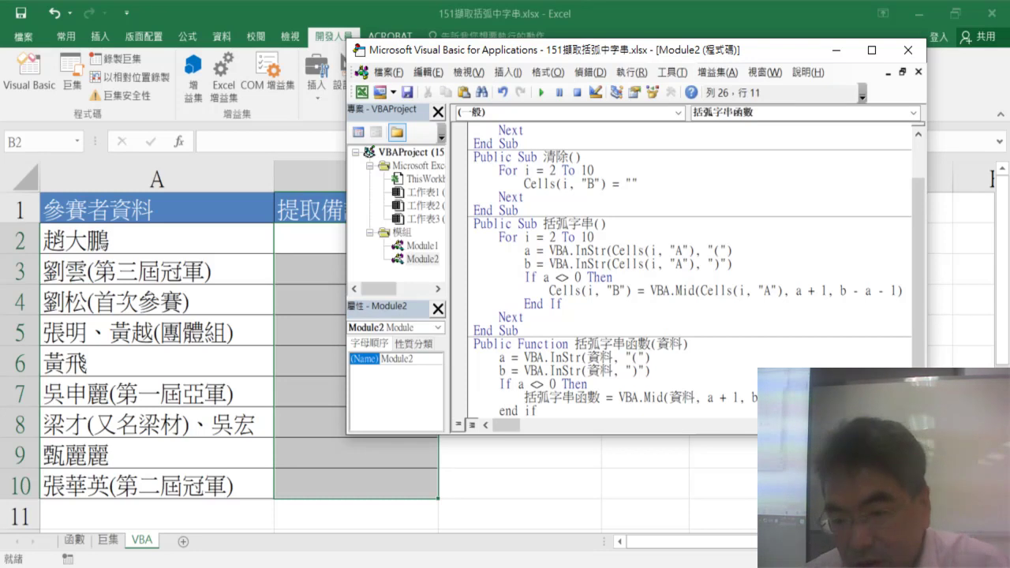
key("Up")
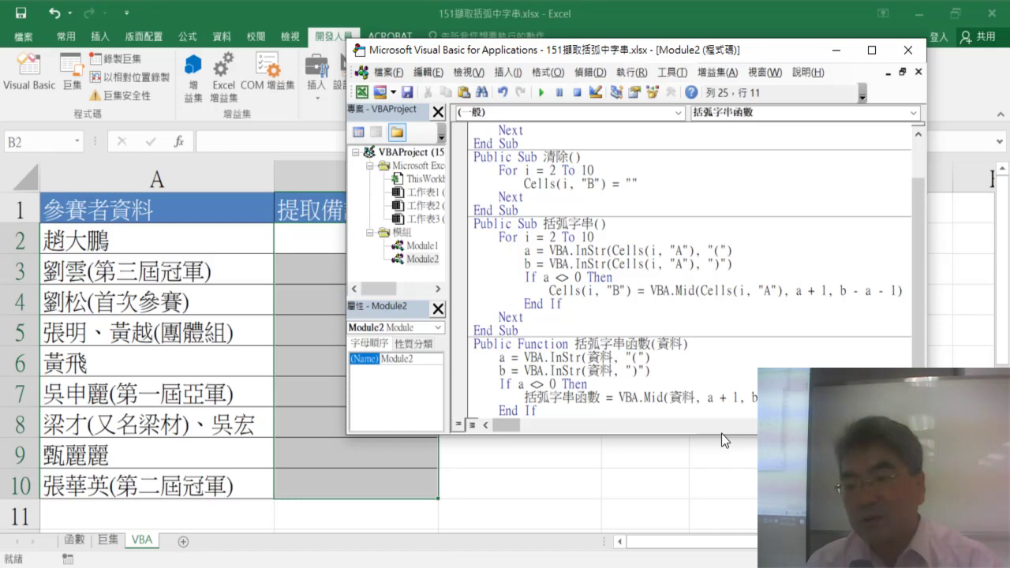
Step: Enlarge the code window to show End Function; underline Sub, Cells(i, "A"), 資料 and Cells(i, "B")
left_click_drag(721, 433, 721, 499)
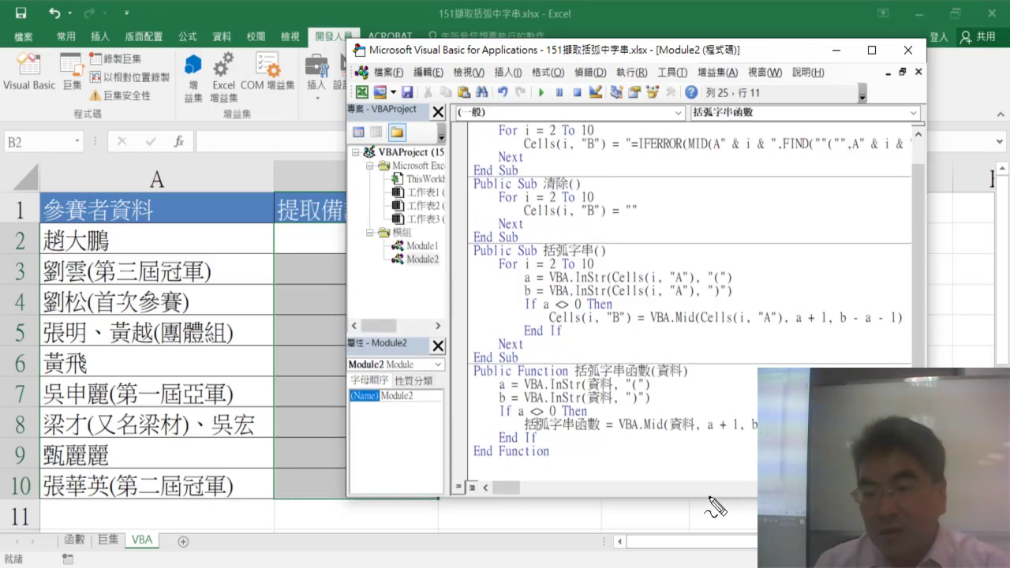
left_click_drag(518, 255, 537, 255)
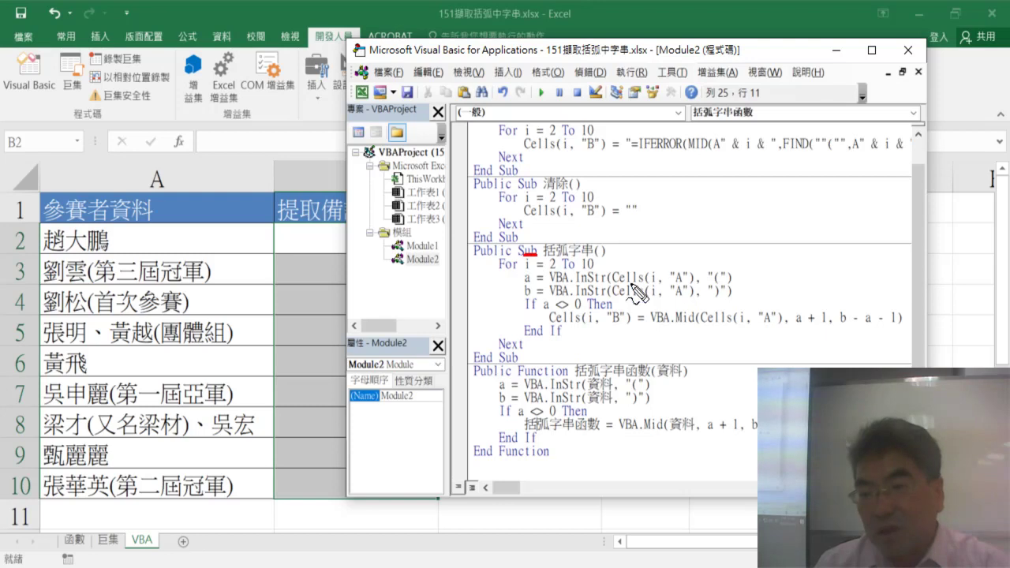
left_click_drag(617, 282, 679, 278)
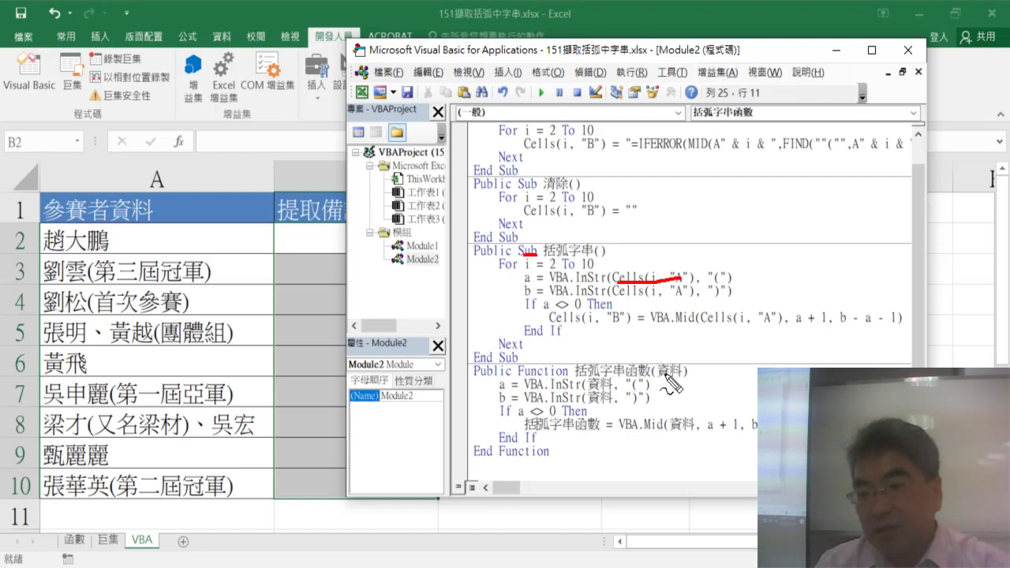
left_click_drag(663, 377, 681, 374)
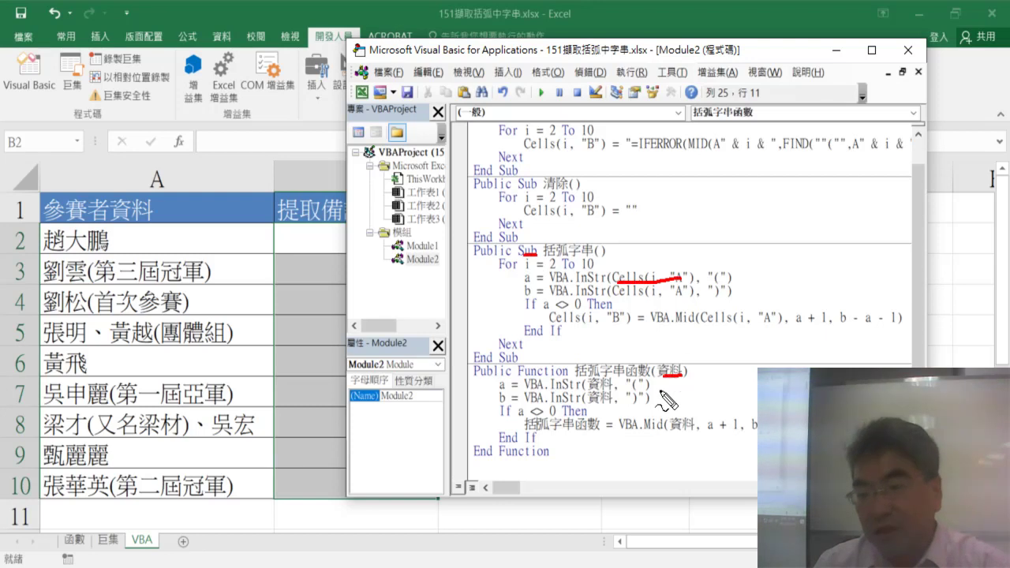
left_click_drag(626, 323, 550, 314)
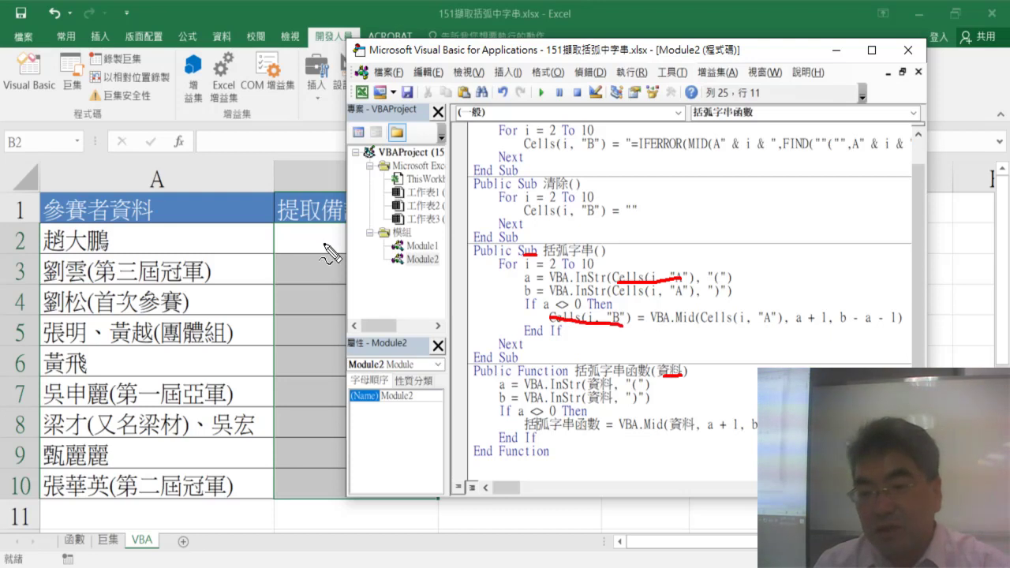
Step: Underline the function name on its return line and header, clear annotations, return to the worksheet
left_click_drag(591, 432, 545, 432)
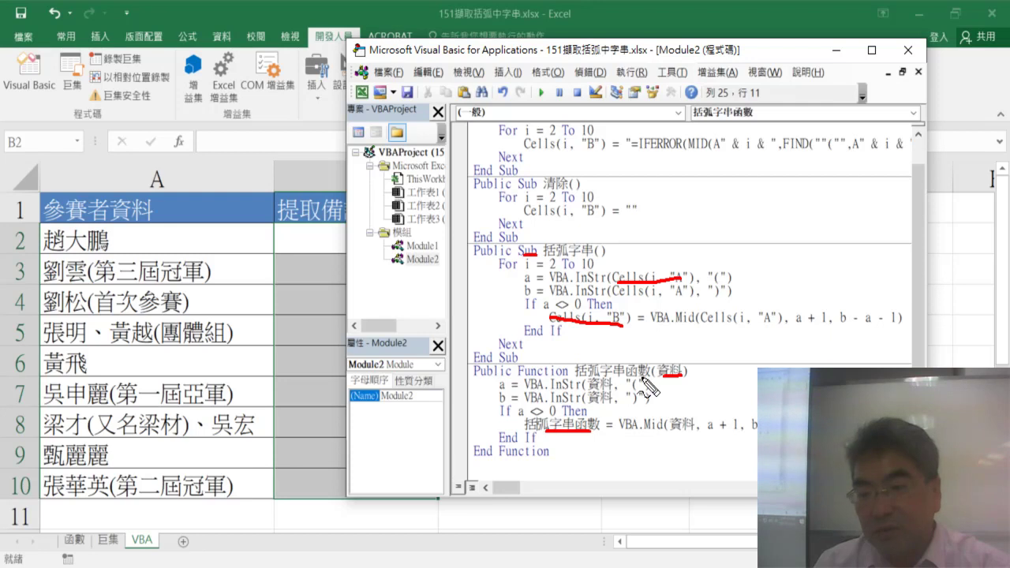
left_click_drag(647, 375, 586, 375)
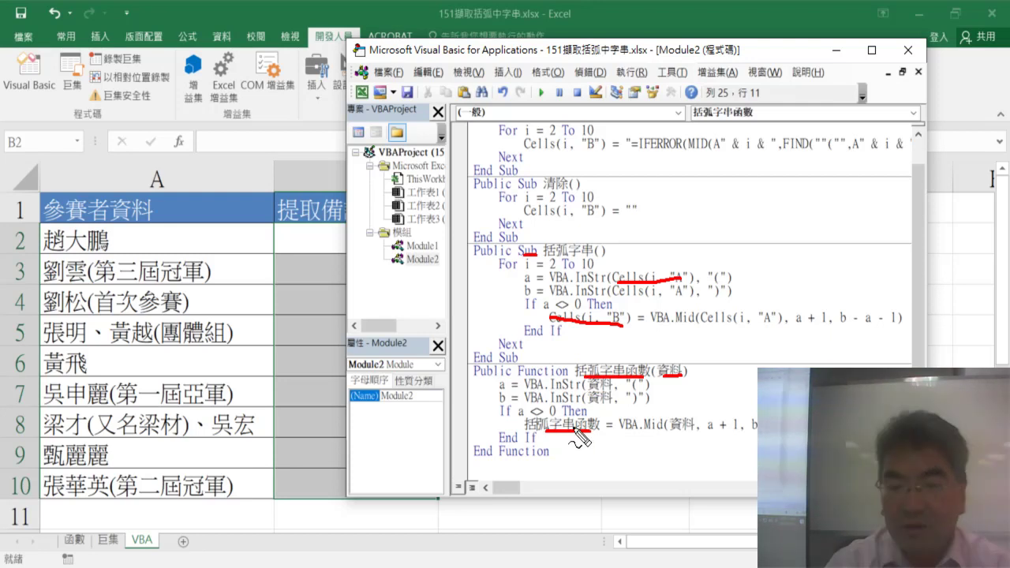
key("Escape")
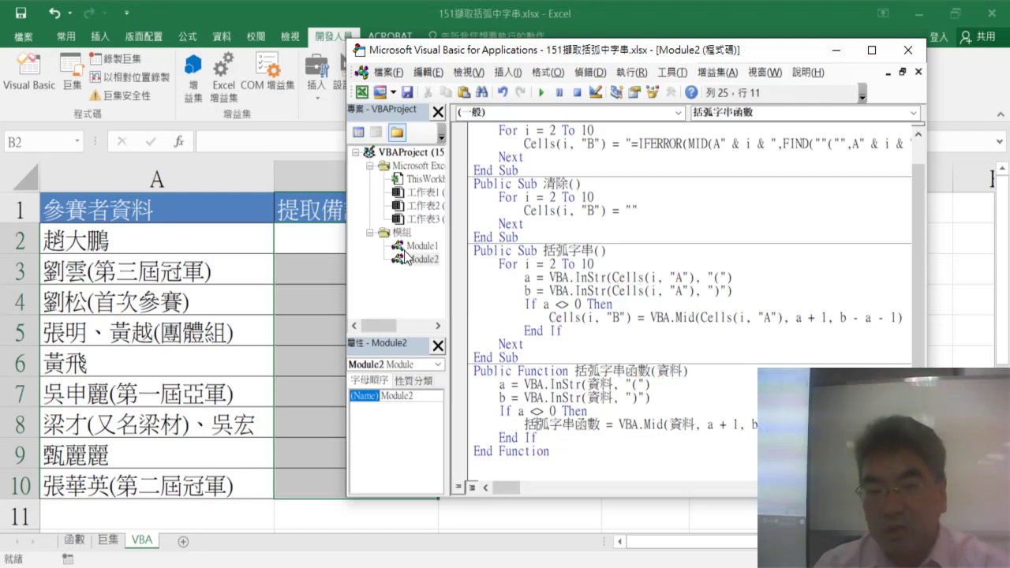
key("alt+F11")
Step: Pick 括弧字串函數 from the User Defined category in Insert Function for B2
left_click(178, 141)
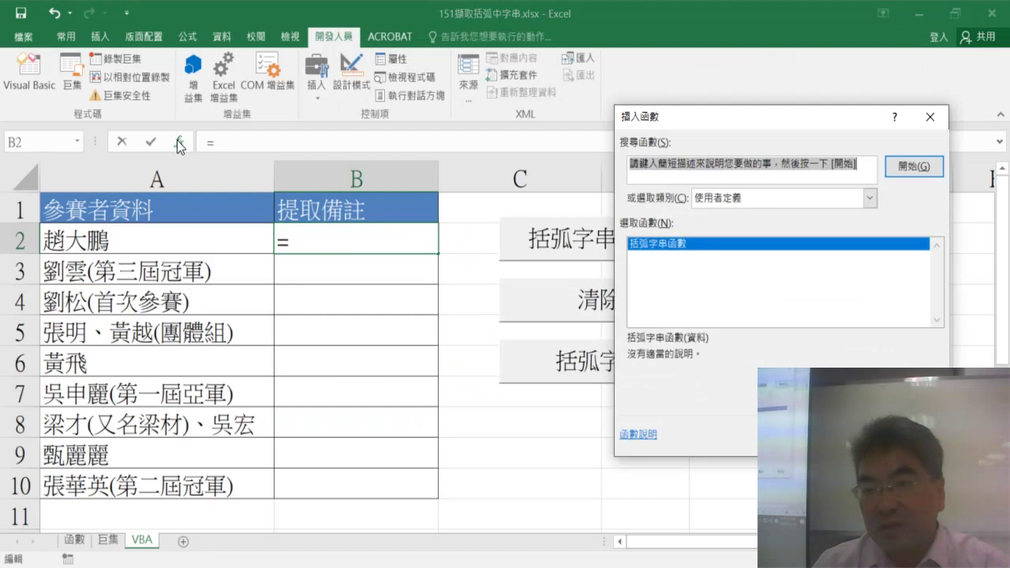
left_click(724, 201)
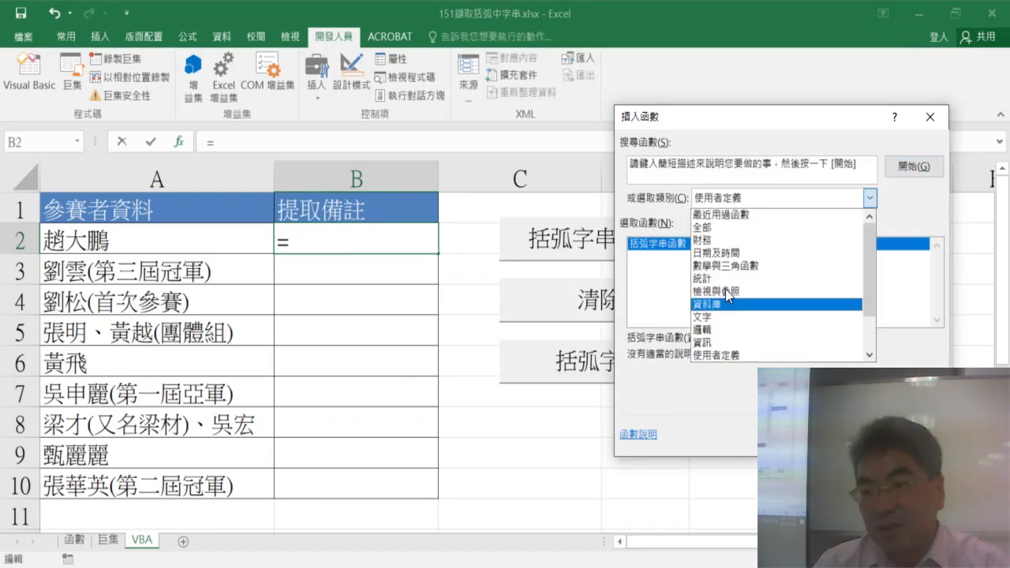
left_click(720, 356)
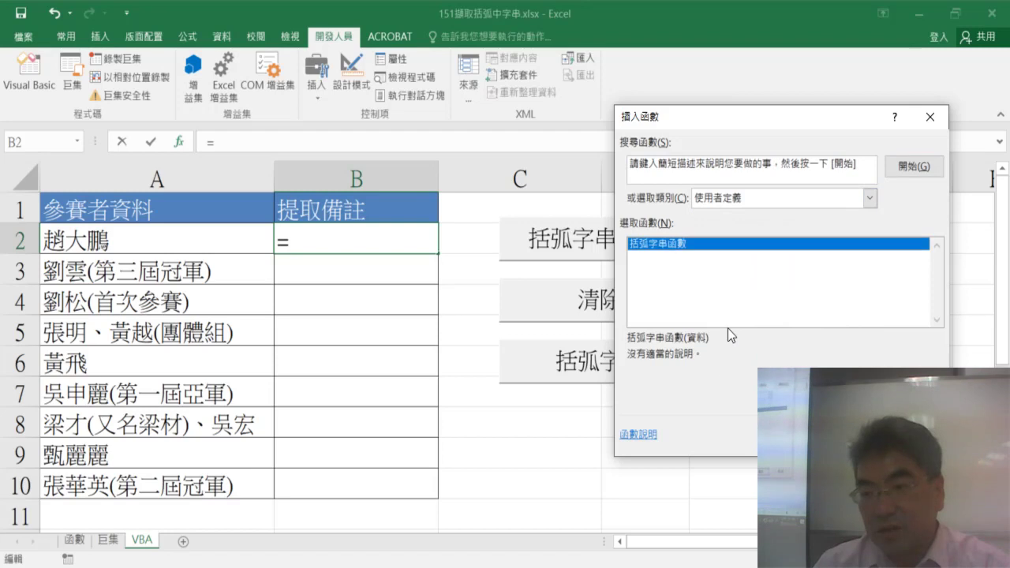
double_click(659, 245)
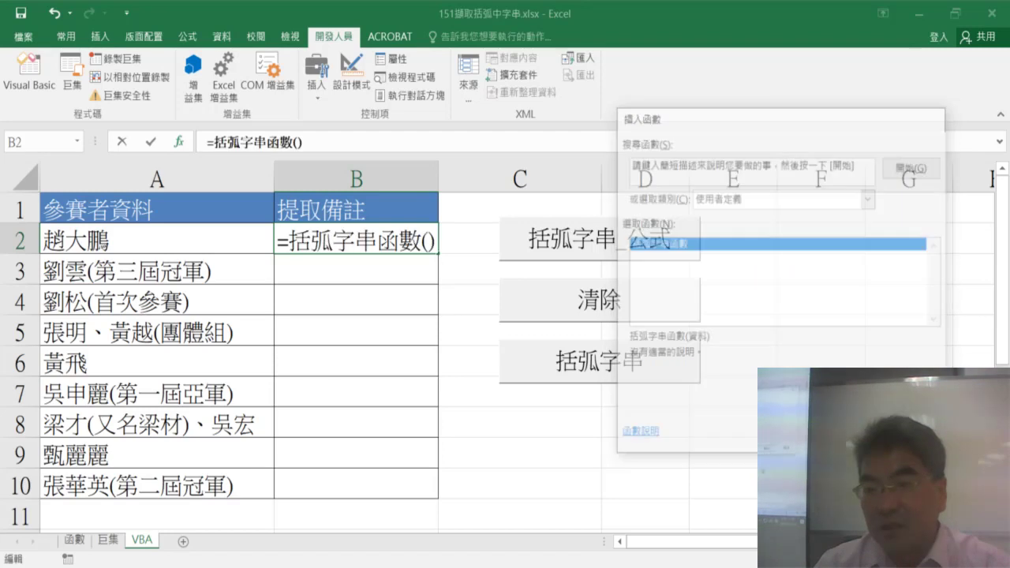
Step: Set 資料 to A2, dismiss the compile error, and fill the formula down to B10
left_click(182, 248)
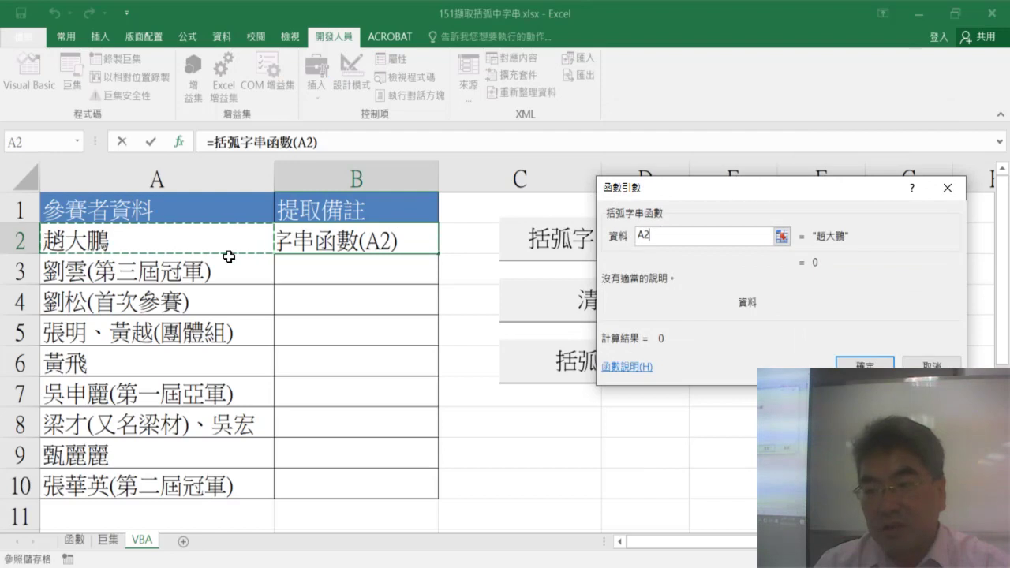
left_click(866, 365)
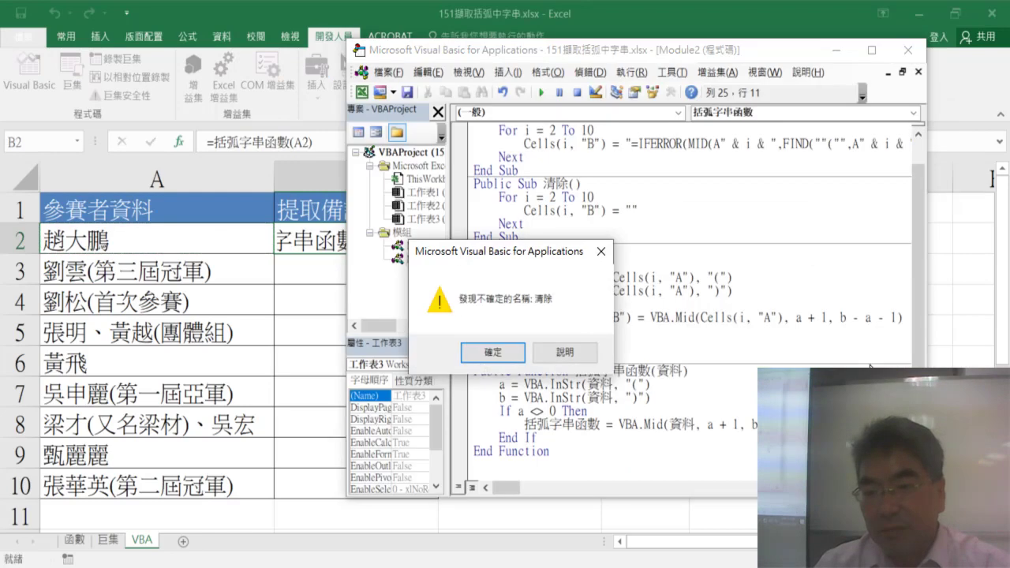
left_click(520, 345)
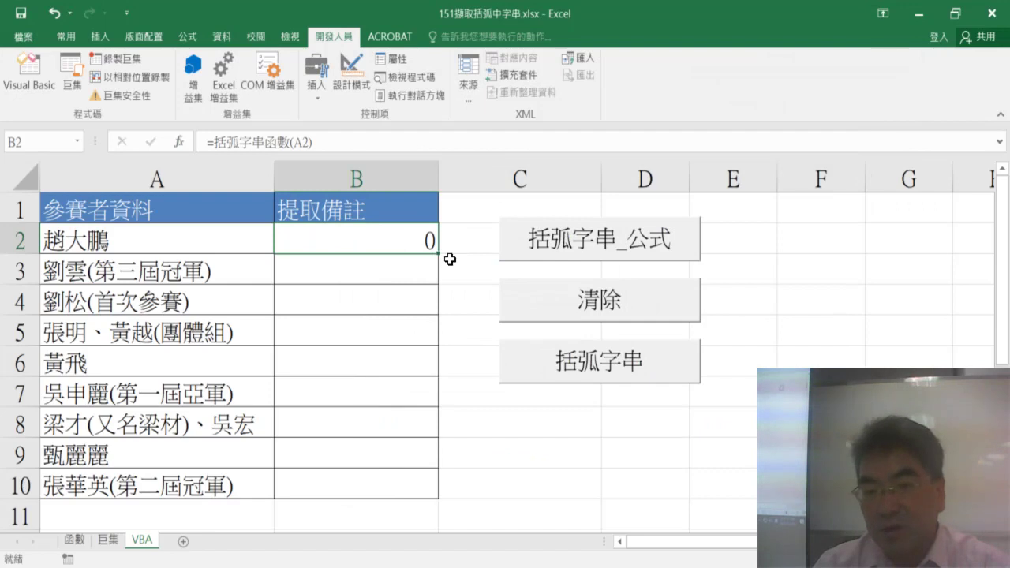
double_click(438, 254)
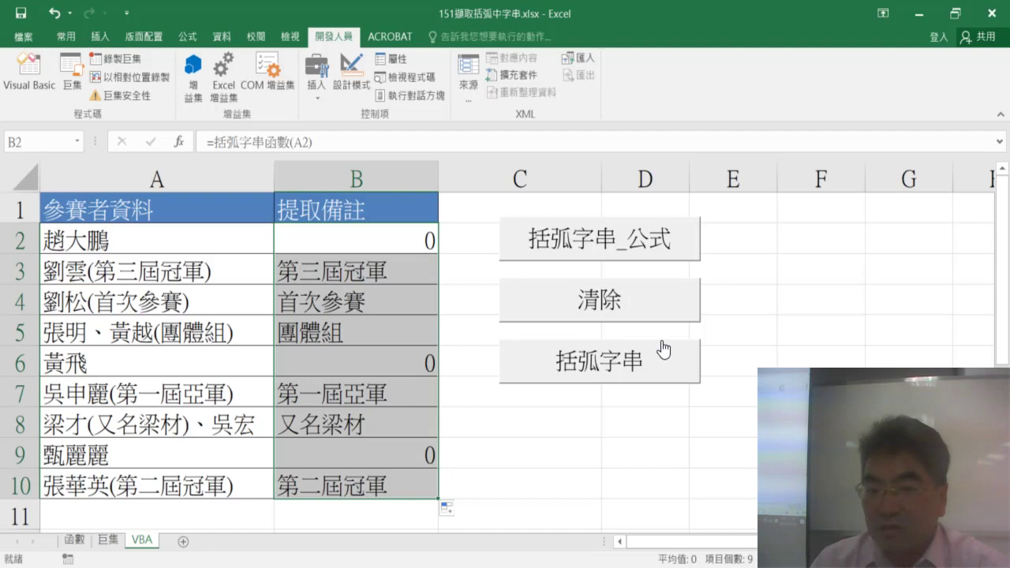
left_click(426, 241)
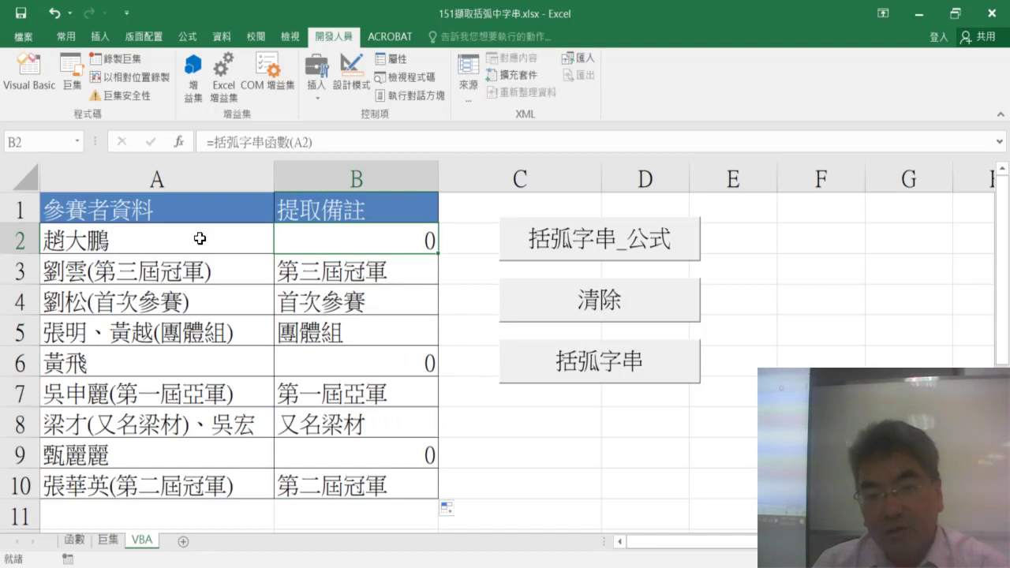
Step: Reopen the VBA editor, highlight the VBA.Mid assignment, and shift the window to reveal column B's 0 results
left_click(29, 75)
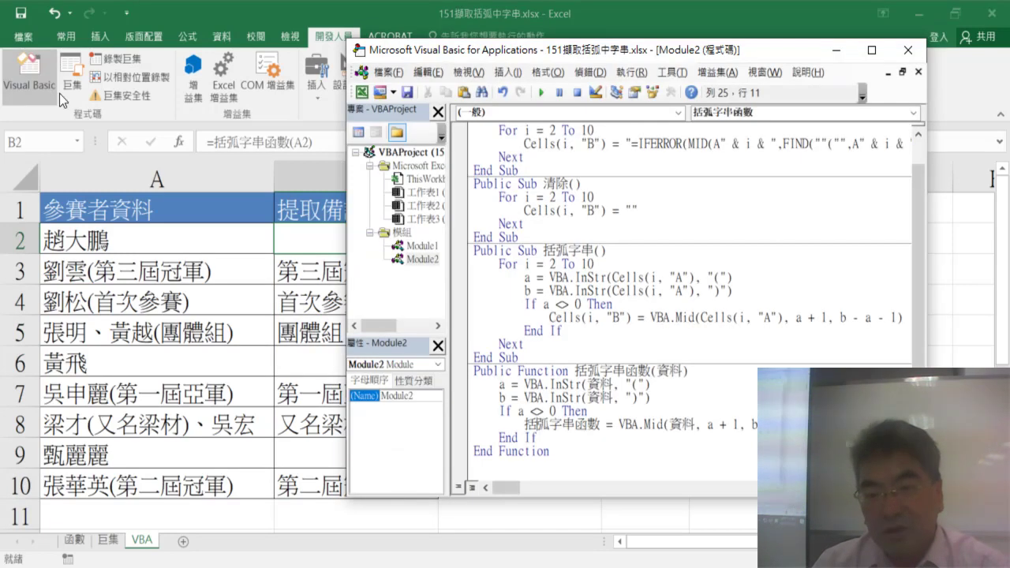
left_click_drag(793, 424, 524, 425)
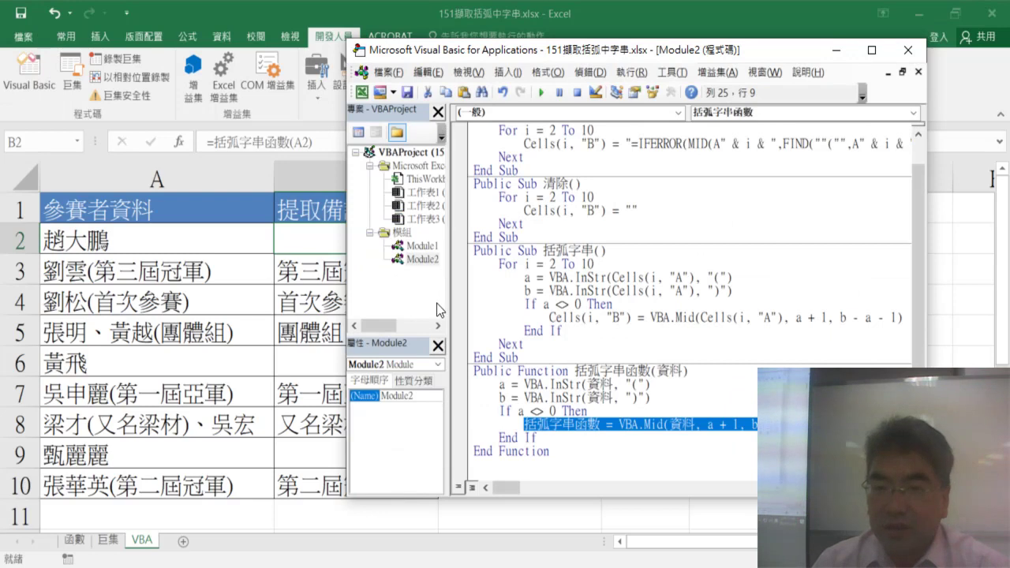
left_click_drag(493, 54, 585, 55)
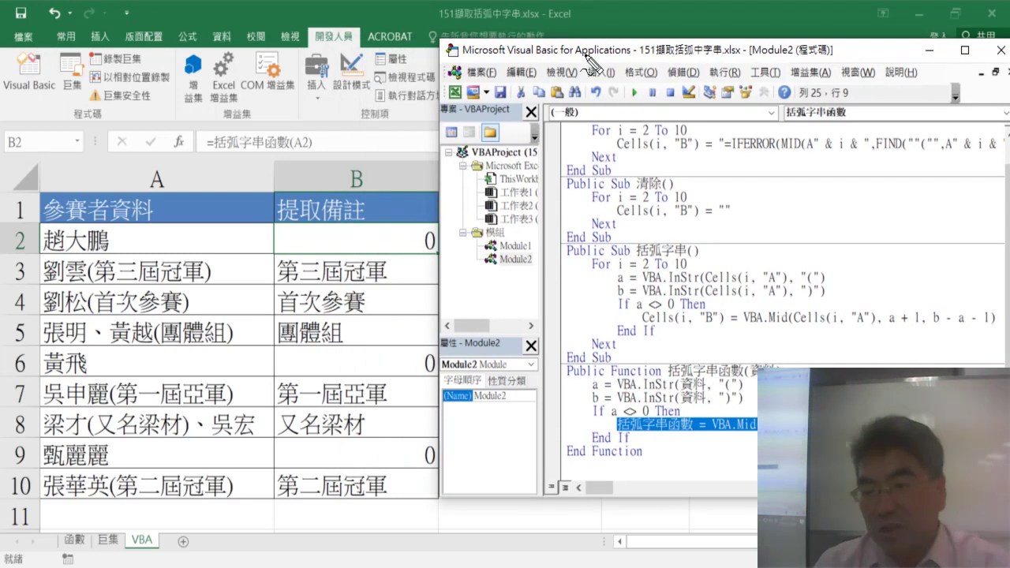
left_click_drag(692, 377, 793, 370)
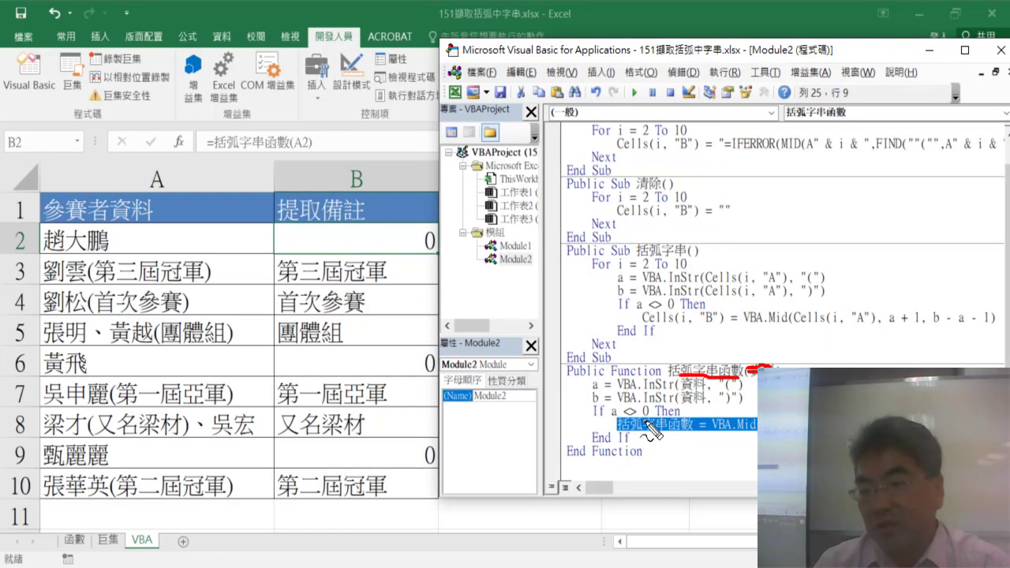
left_click_drag(618, 430, 681, 433)
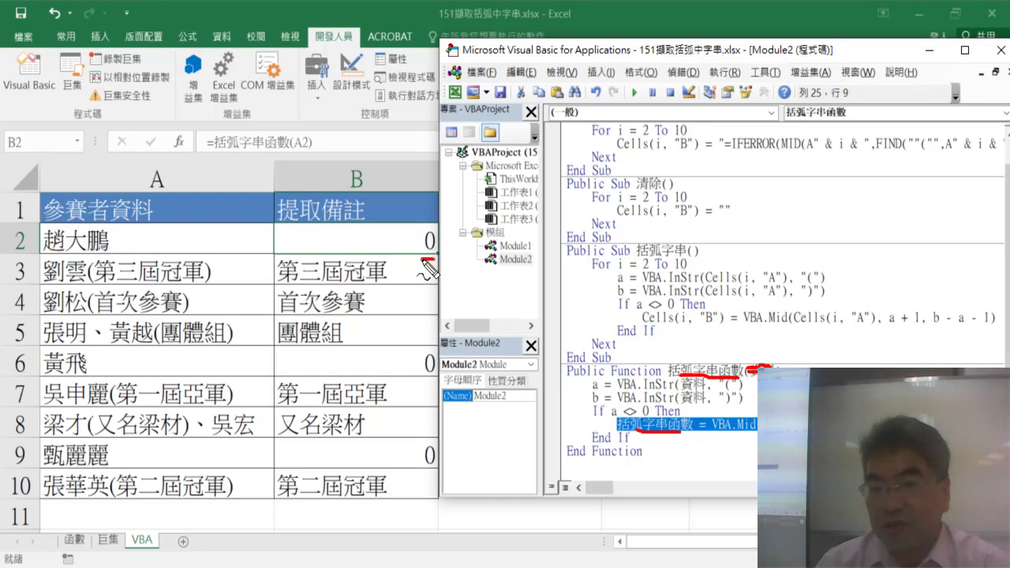
left_click_drag(422, 259, 423, 257)
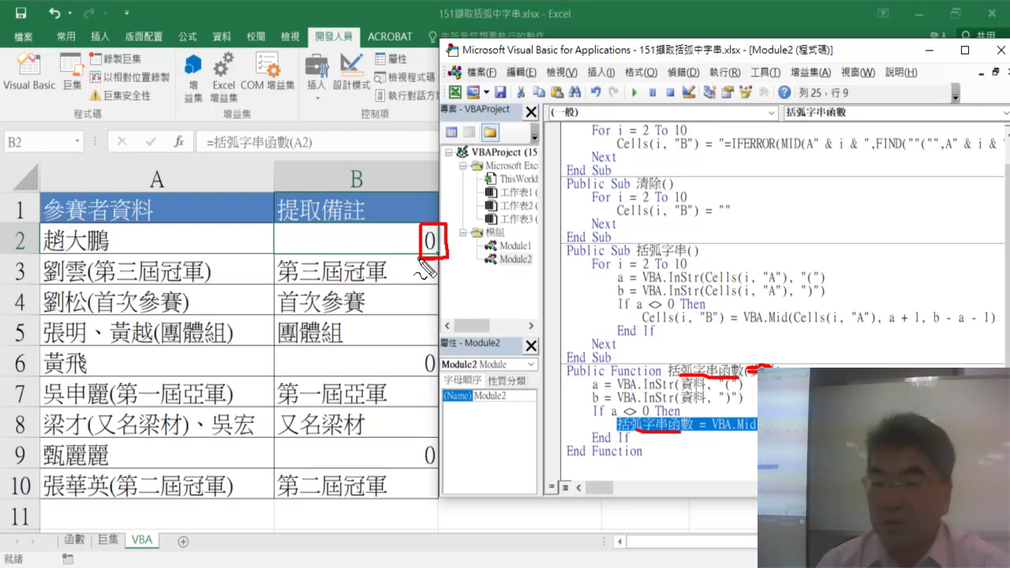
key("Escape")
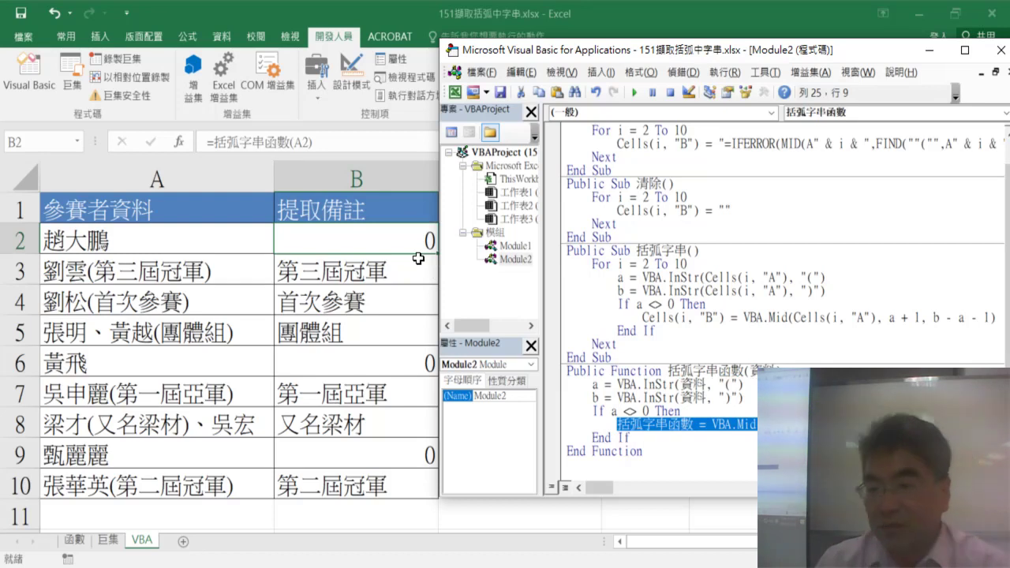
Step: Add the line 括弧字串函數 = "" right after the Public Function declaration
left_click(800, 367)
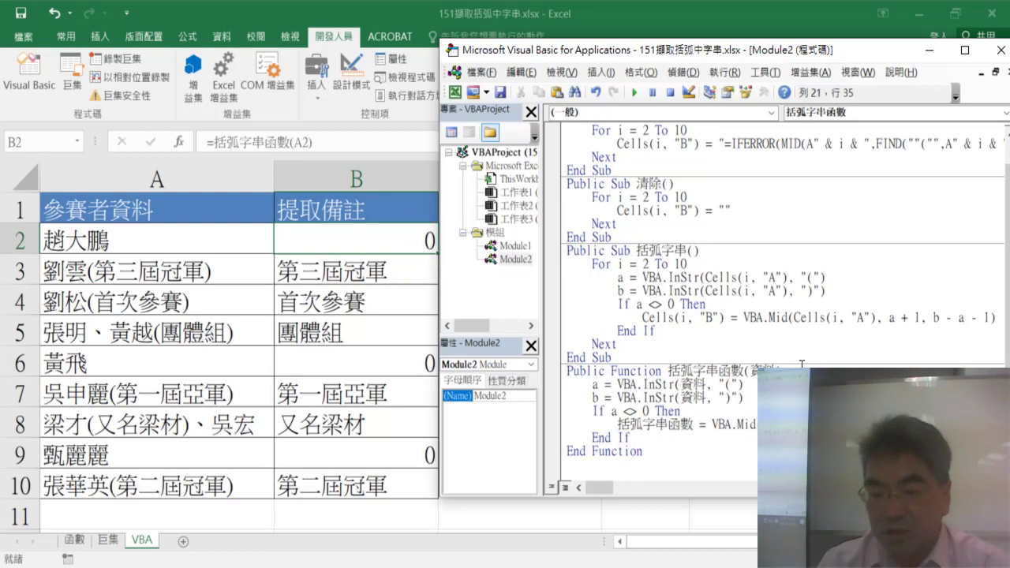
key("Return")
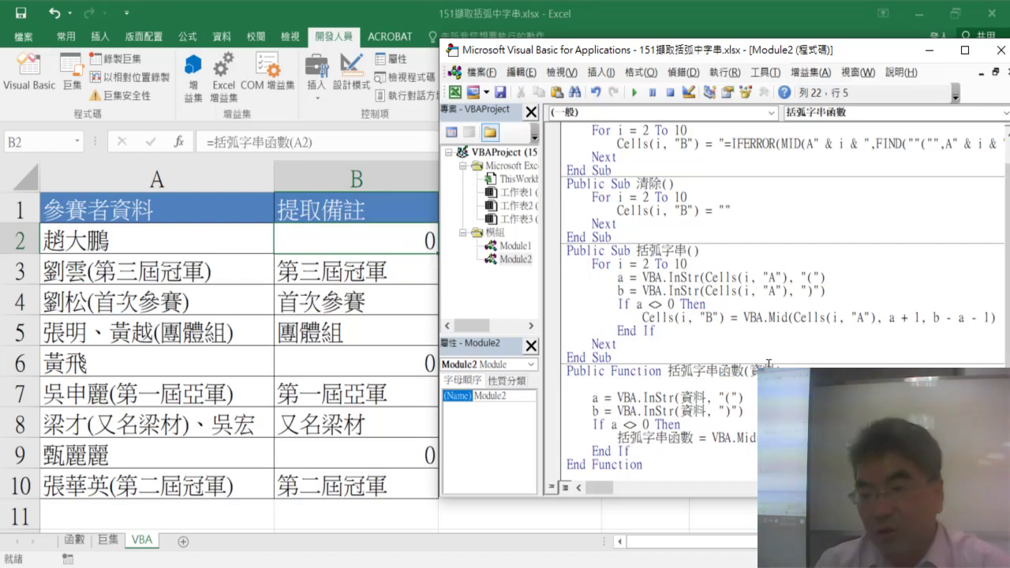
left_click_drag(669, 371, 741, 367)
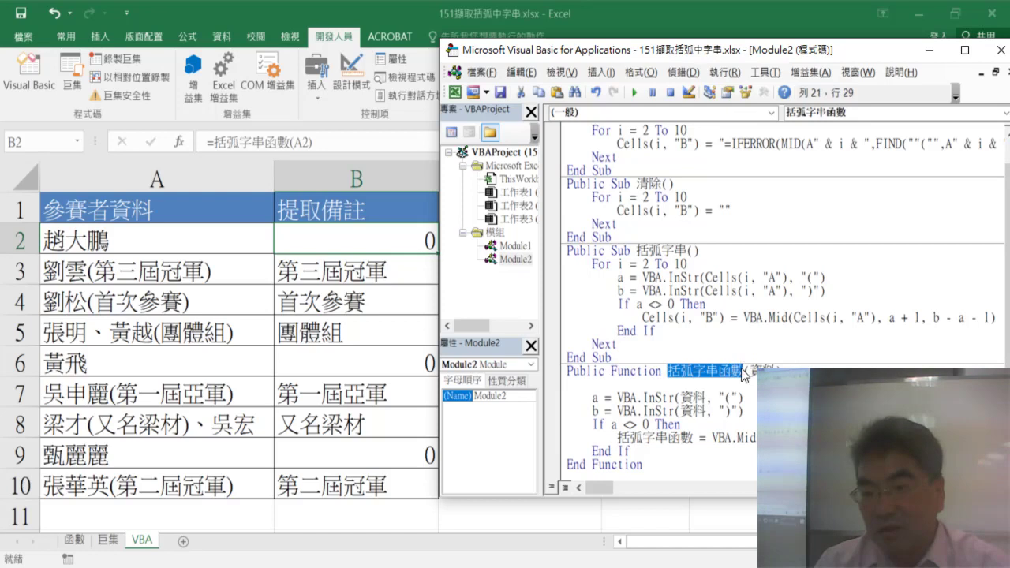
key("ctrl+c")
left_click(704, 386)
key("ctrl+v")
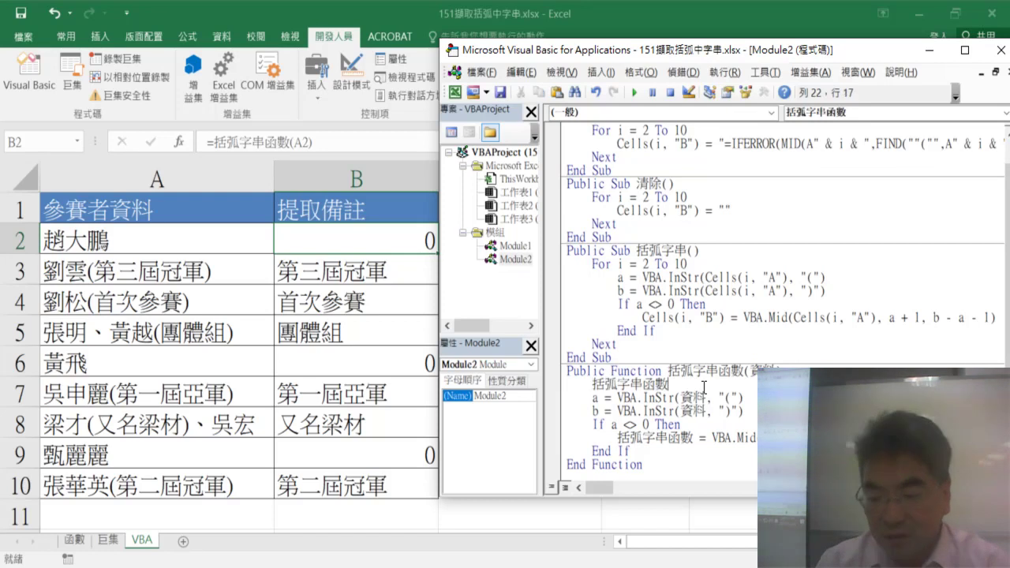
type("\"\"")
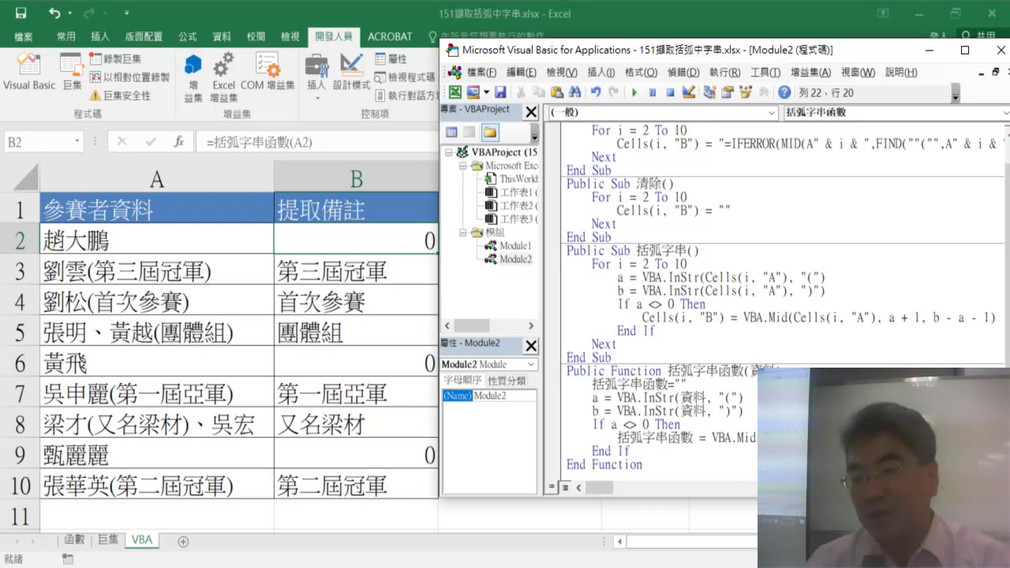
Step: Return to the worksheet and re-edit B2's formula
left_click_drag(696, 385, 549, 385)
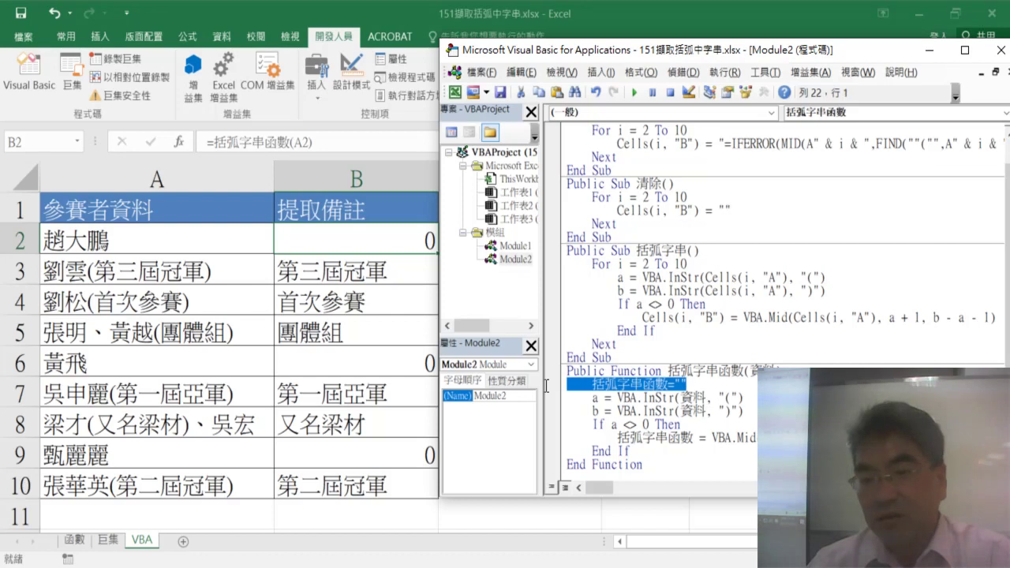
key("alt+F11")
left_click(251, 142)
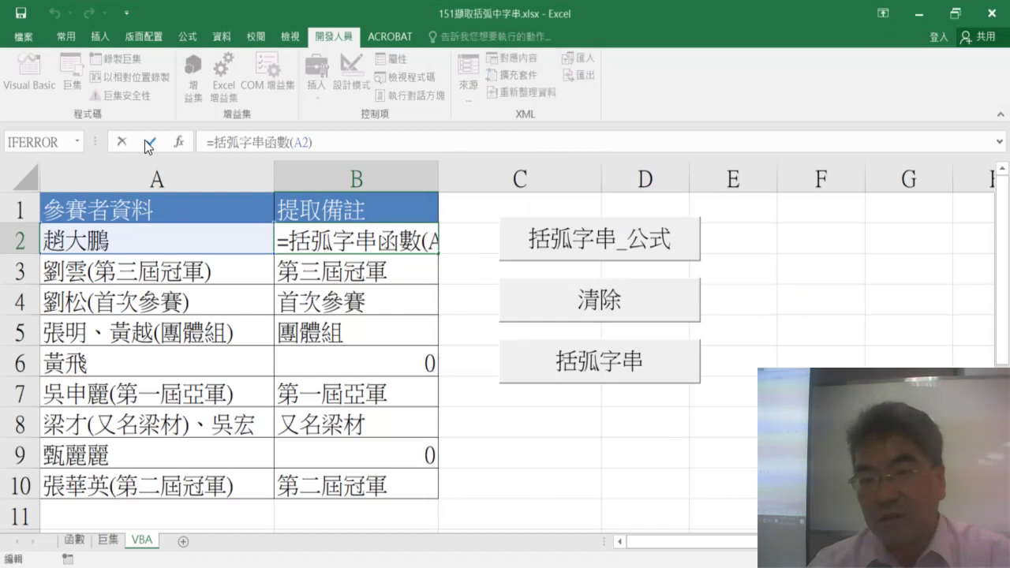
Step: Confirm B2 to recalculate, dismiss the error, and reopen the Module2 code in the VBA editor
left_click(146, 139)
left_click(480, 379)
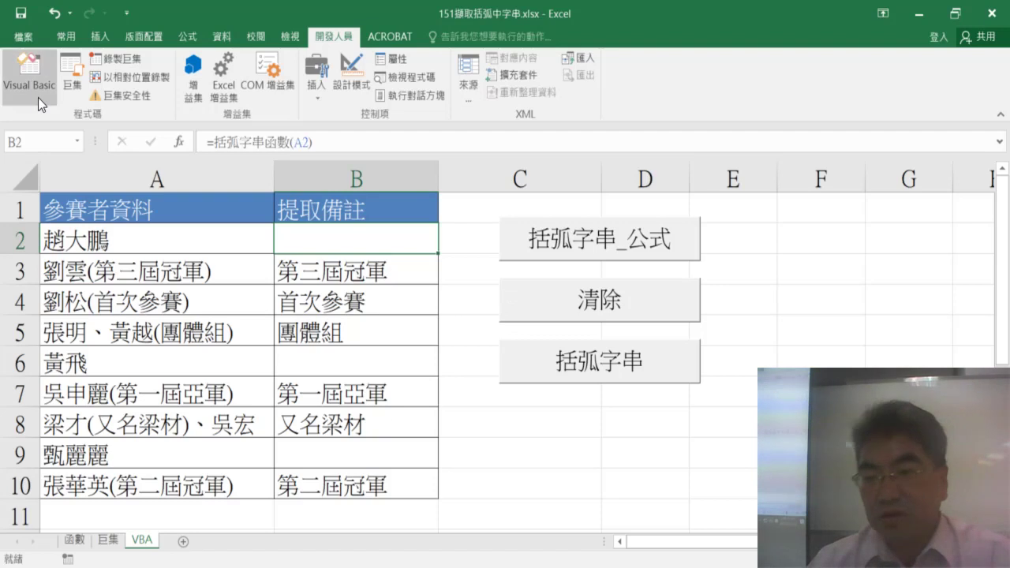
left_click(29, 75)
scroll(719, 411, "down", 1)
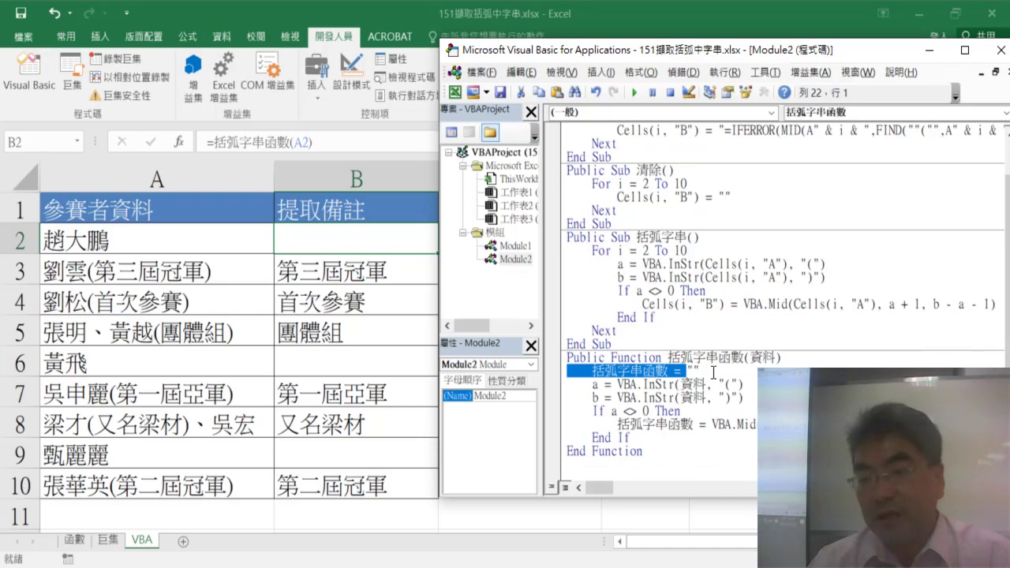
Step: Add an indented Else branch after the VBA.Mid assignment, before End If
left_click_drag(697, 371, 565, 372)
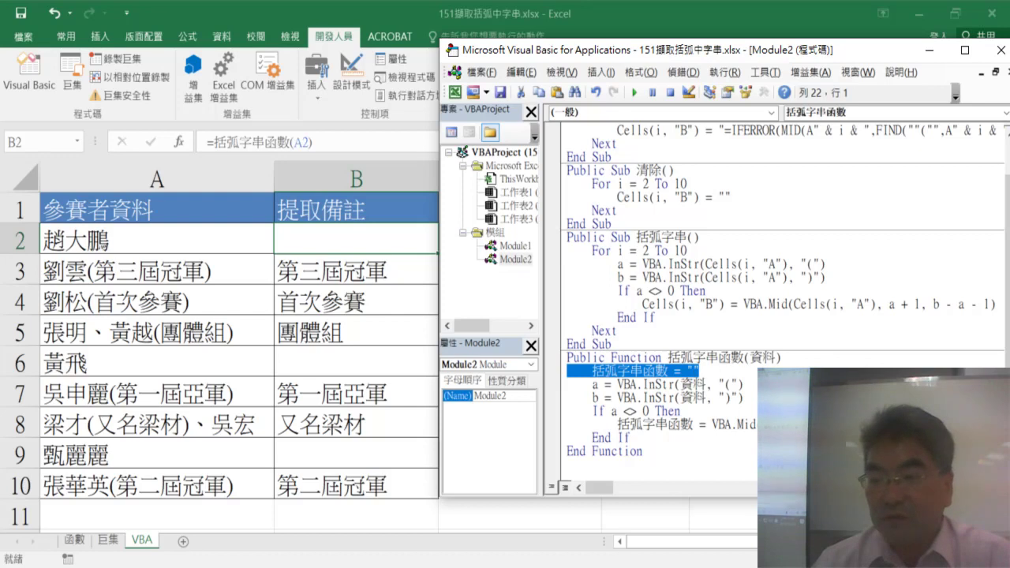
left_click(908, 424)
key("Return")
key("BackSpace")
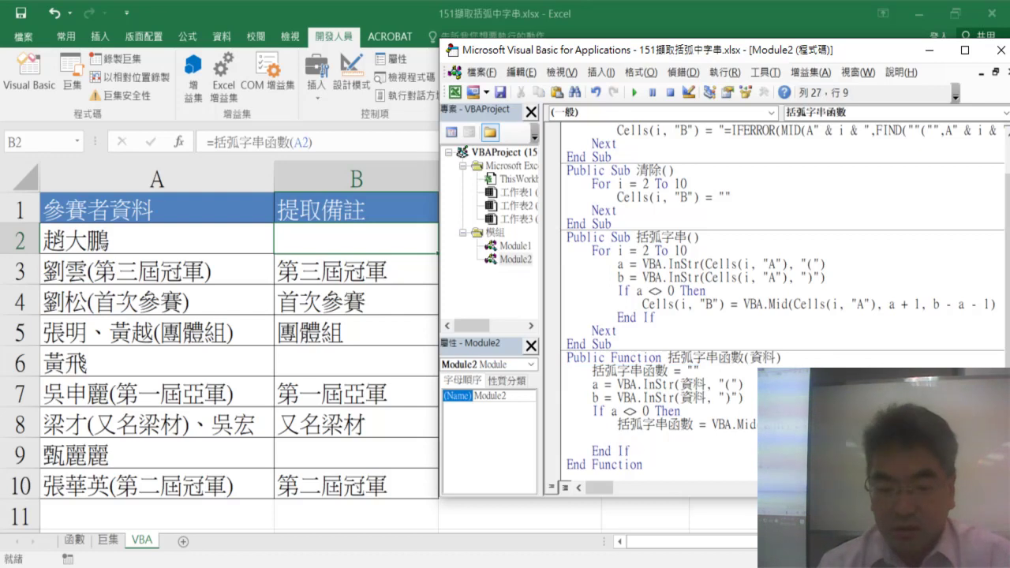
type("e")
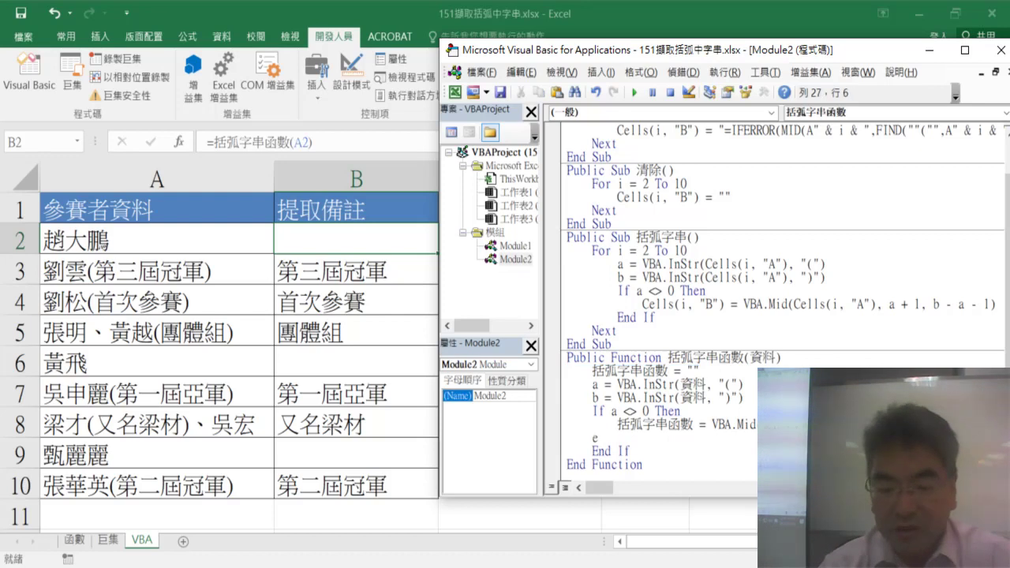
type("lse")
key("Return")
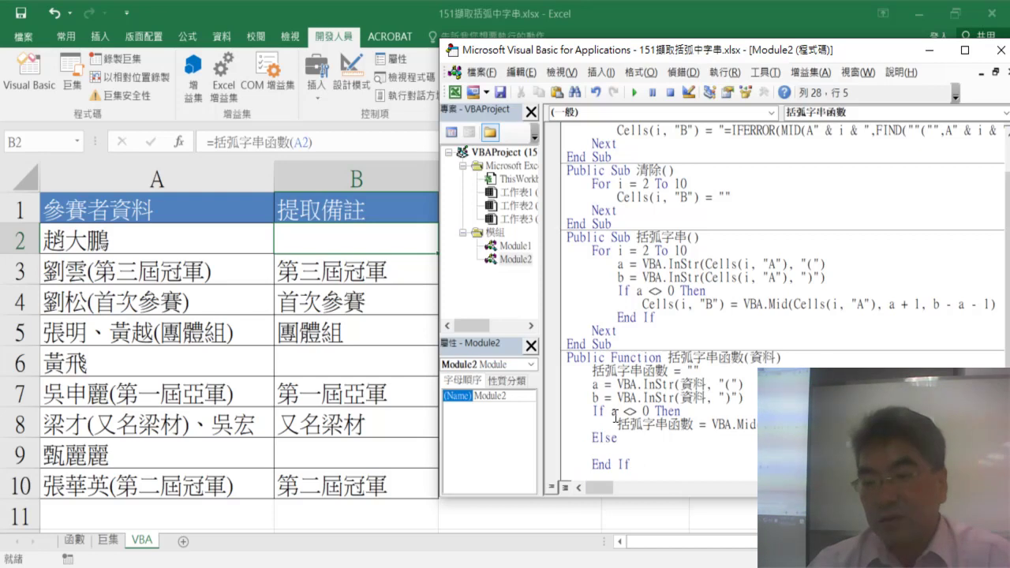
left_click_drag(612, 412, 648, 412)
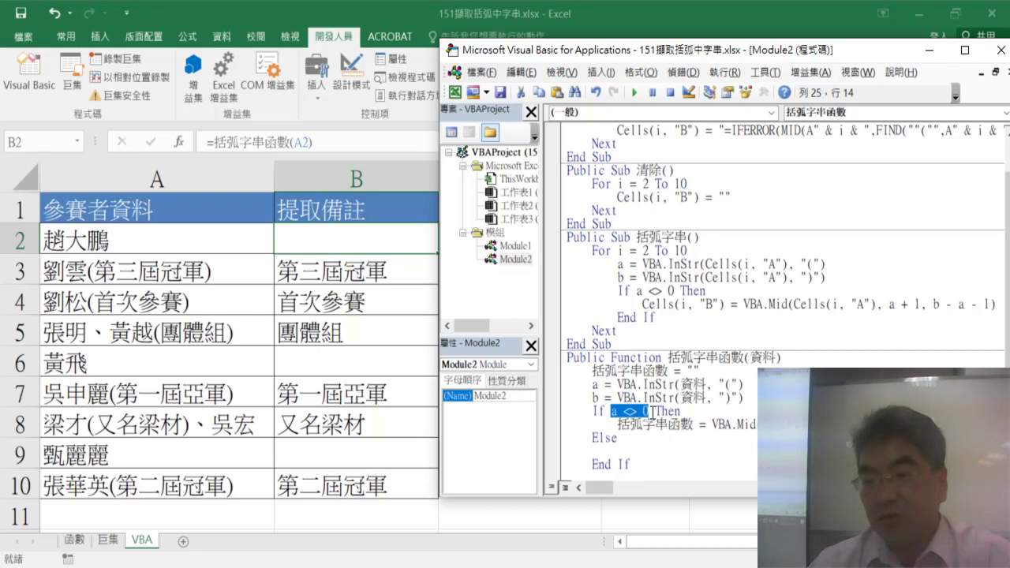
left_click(631, 450)
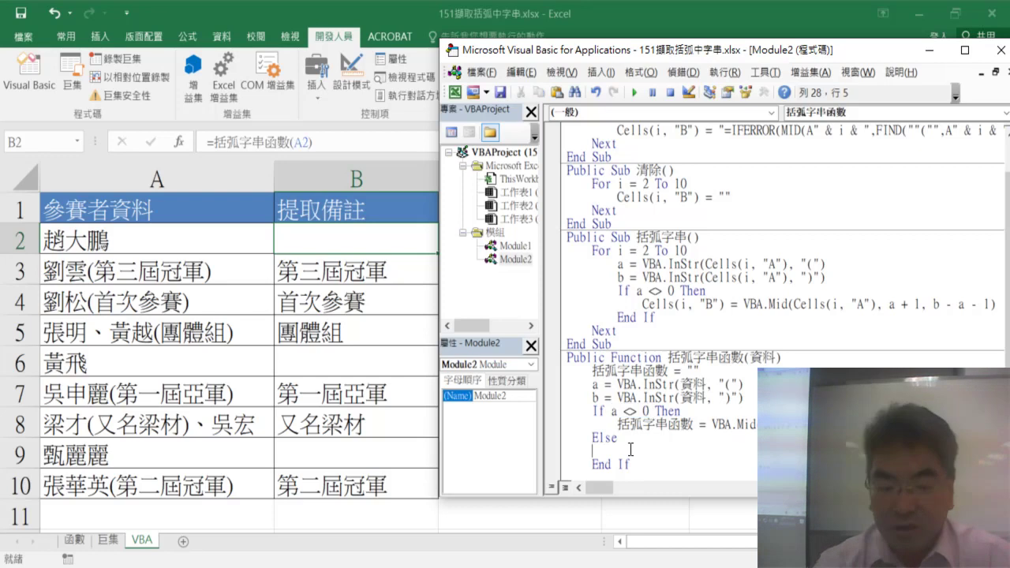
key("Tab")
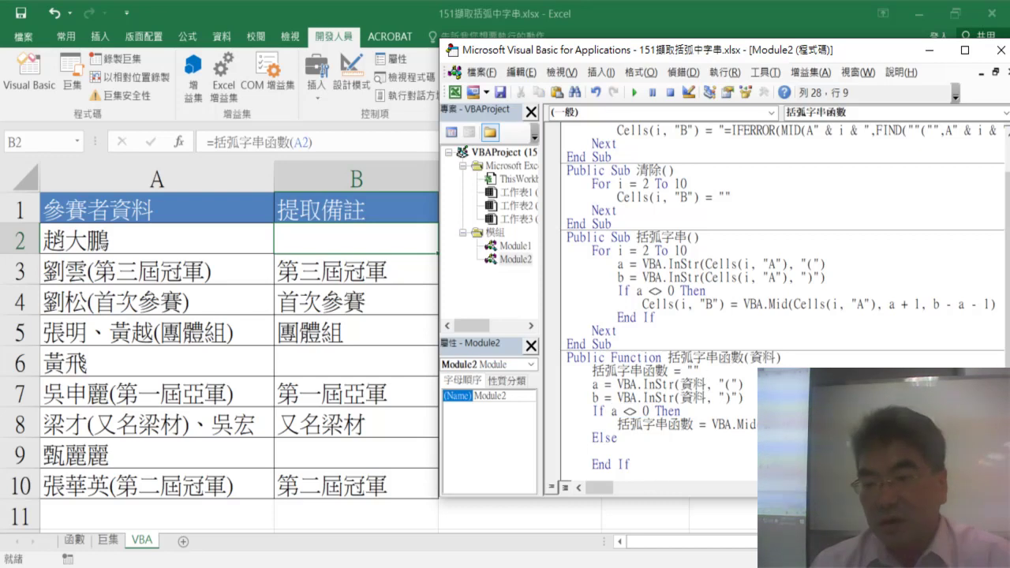
Step: Move the 括弧字串函數 = "" line into the Else branch and delete the blank line under the header
left_click_drag(702, 371, 592, 371)
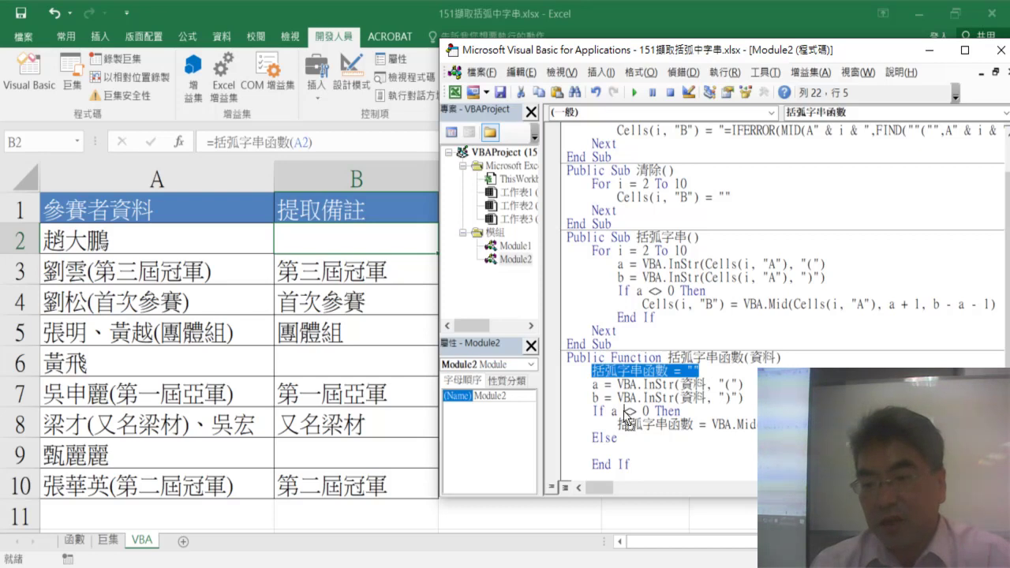
left_click_drag(626, 419, 618, 452)
left_click(791, 359)
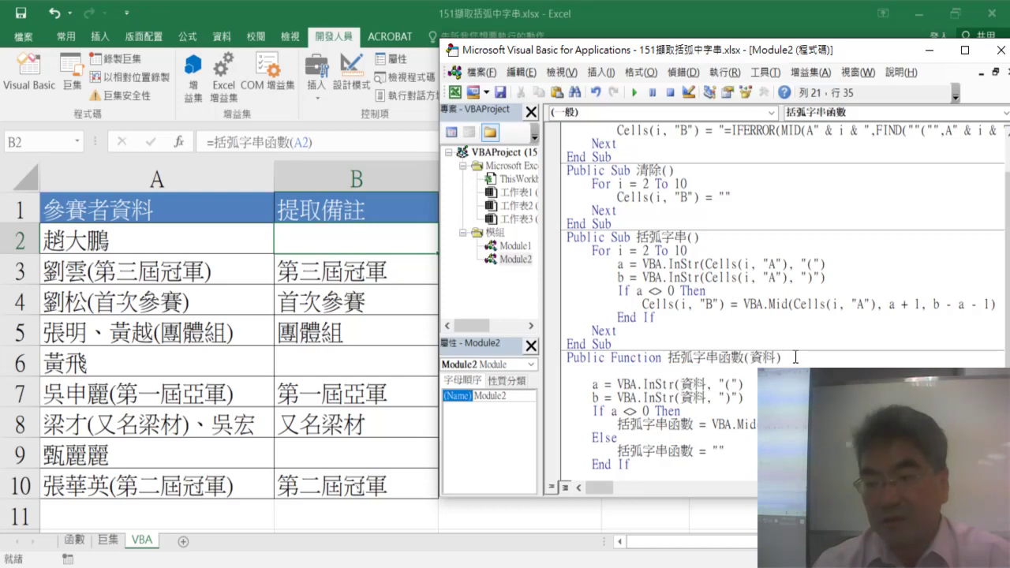
key("Delete")
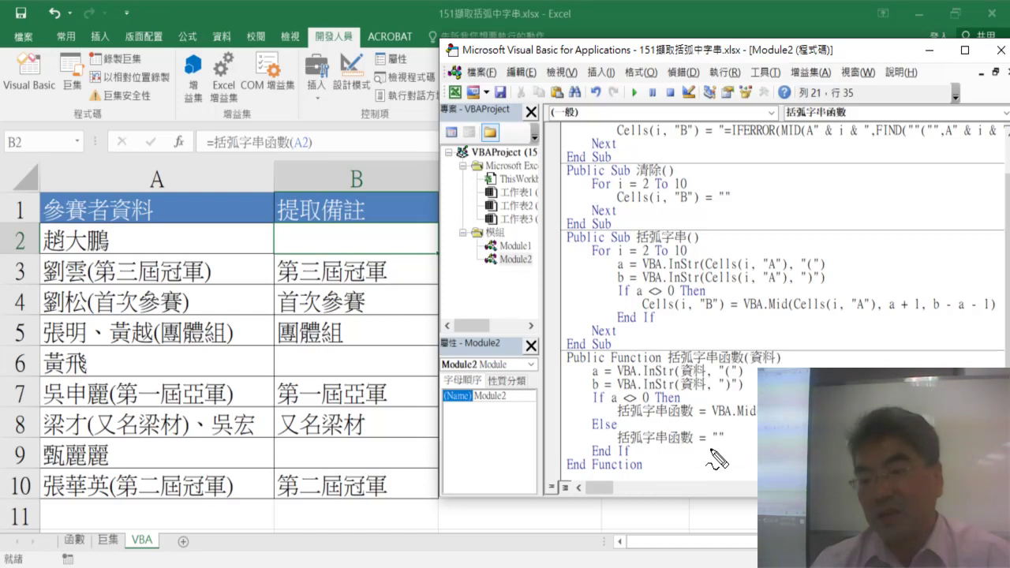
mouse_move(696, 445)
left_mouse_down()
mouse_move(625, 449)
mouse_move(705, 452)
left_mouse_up()
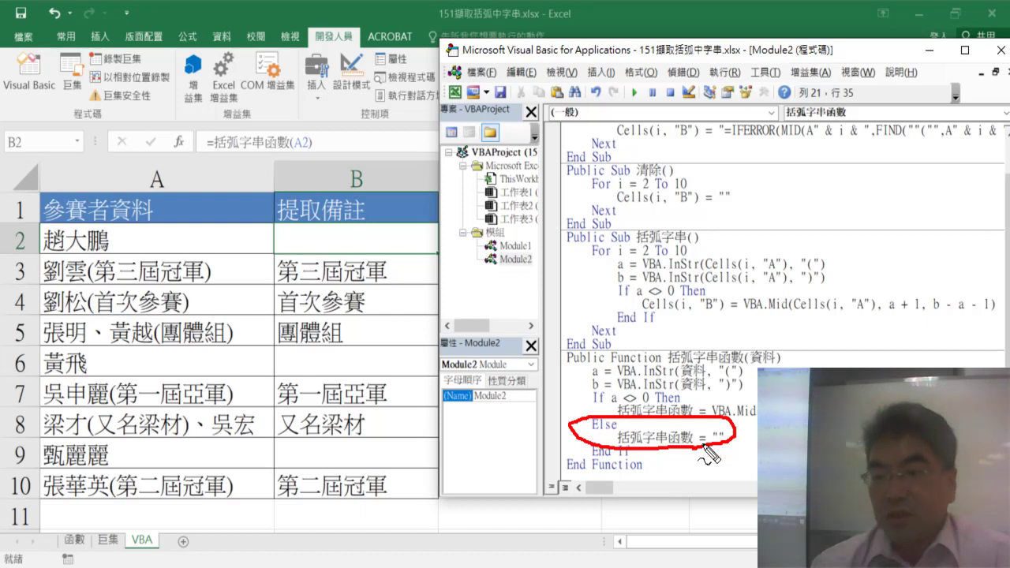
key("Escape")
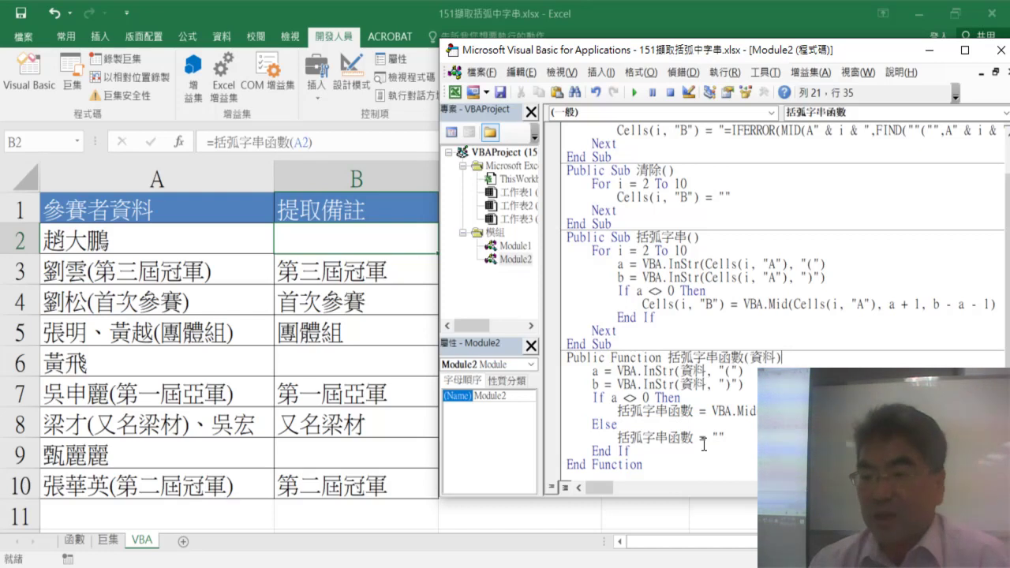
left_click_drag(679, 466, 568, 239)
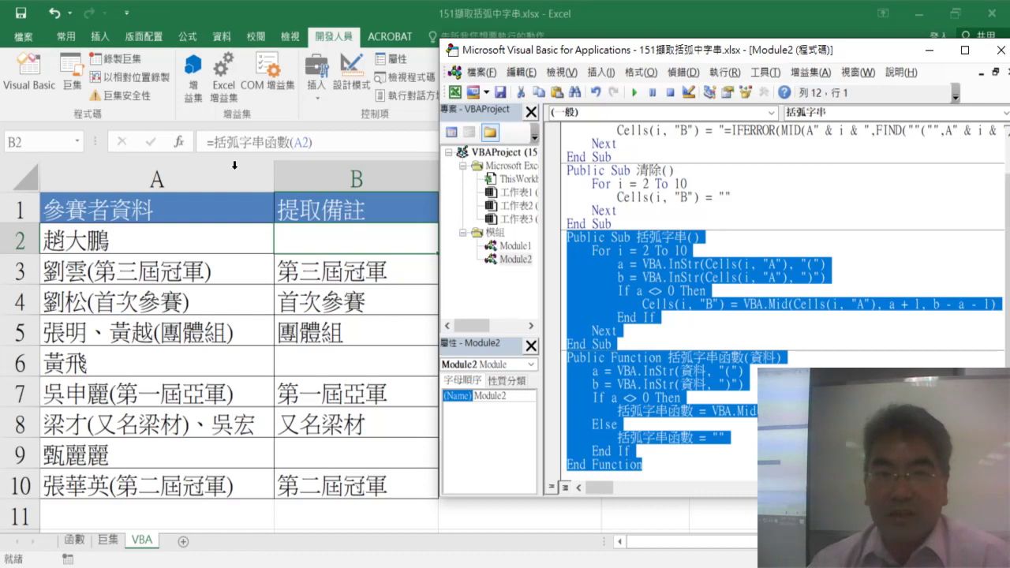
Step: Save the workbook as Excel Macro-Enabled Workbook 151擷取括弧中字串.xlsm, declining the macro-free save
left_click(16, 16)
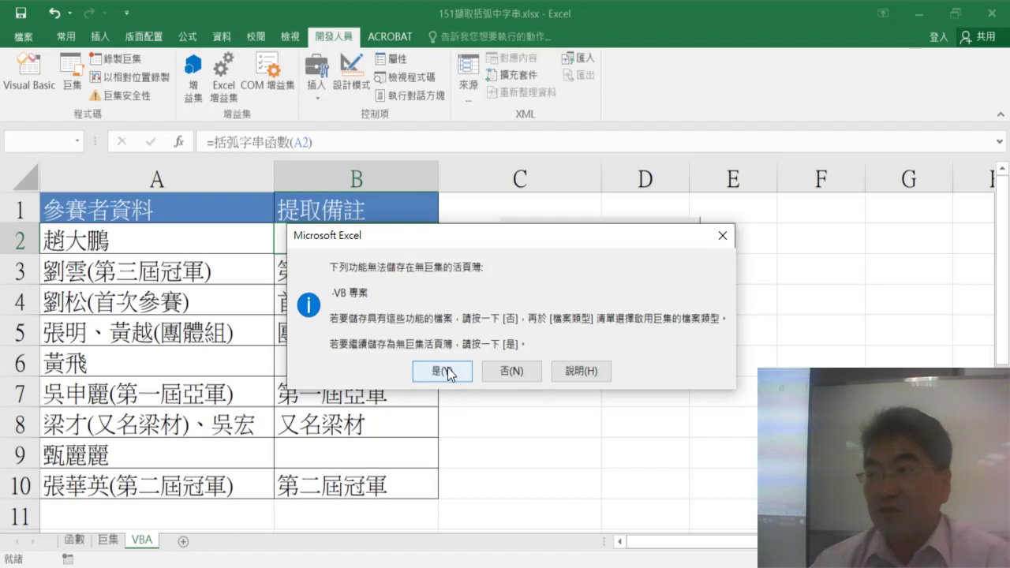
left_click(504, 375)
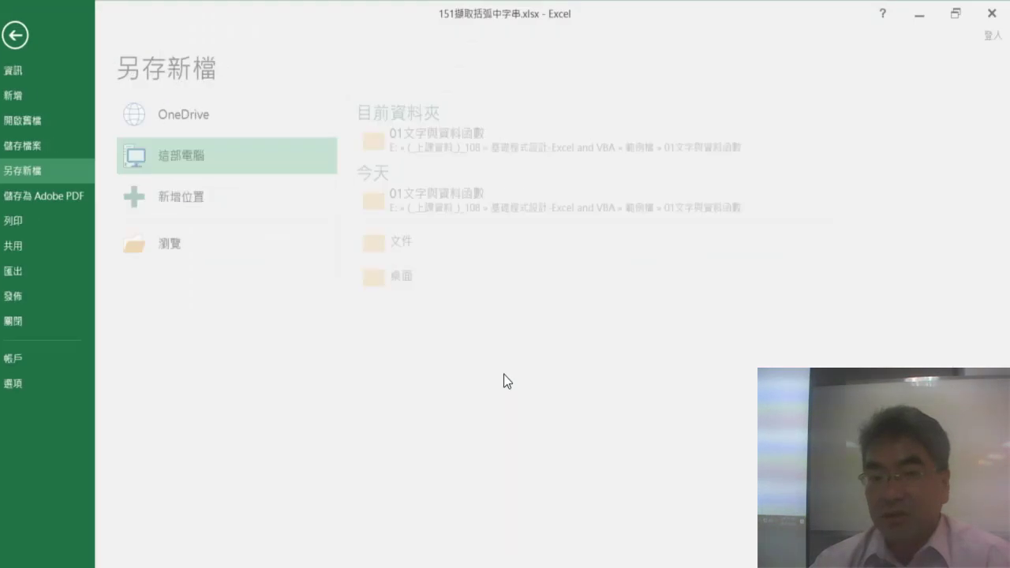
left_click(173, 247)
left_click(234, 298)
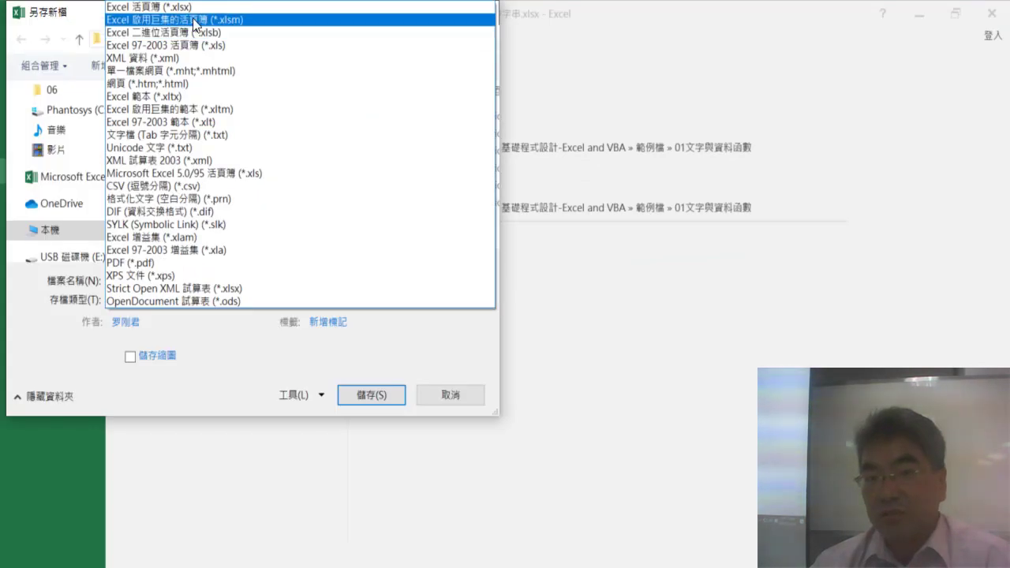
left_click(193, 20)
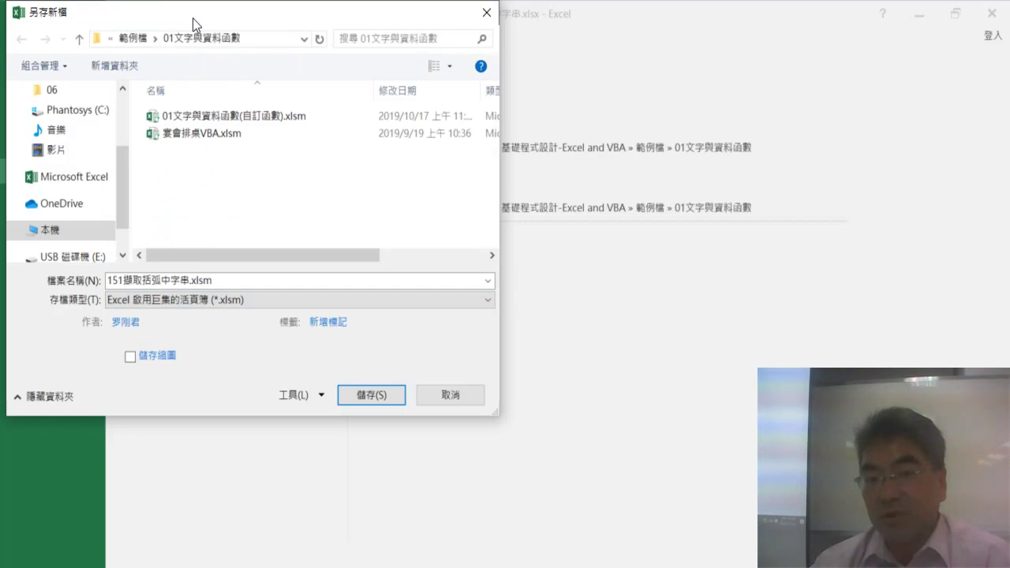
left_click(368, 396)
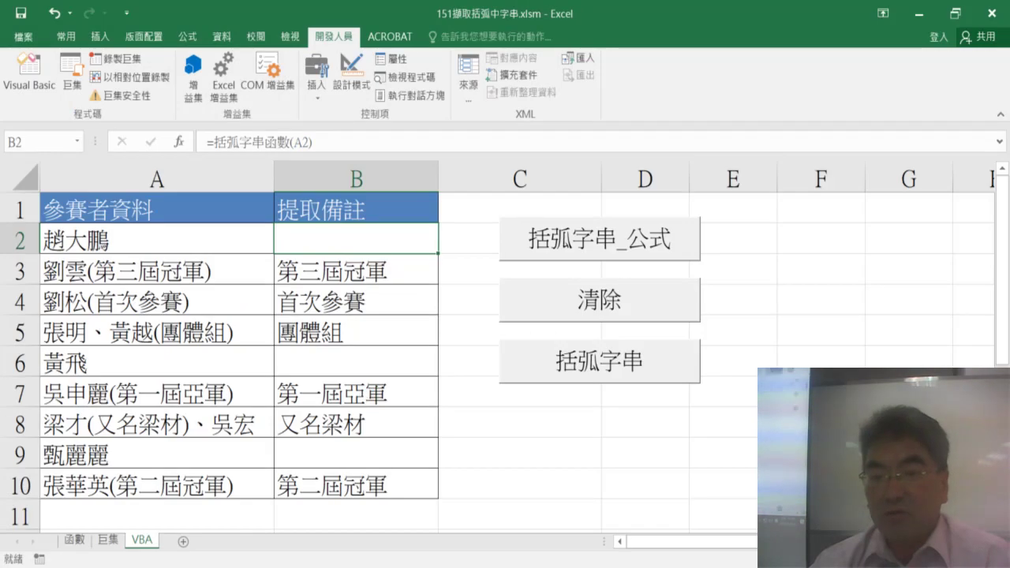
key("alt+Tab")
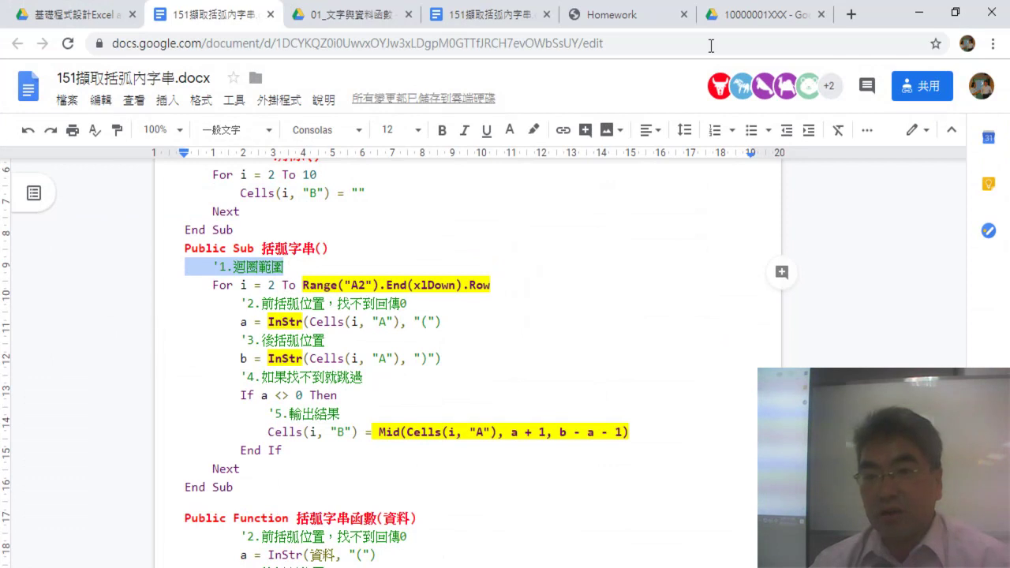
Step: Enable 將已上傳的檔案轉換成 Google 文件編輯器格式 in Google Drive settings, then bring File Explorer forward
left_click(744, 15)
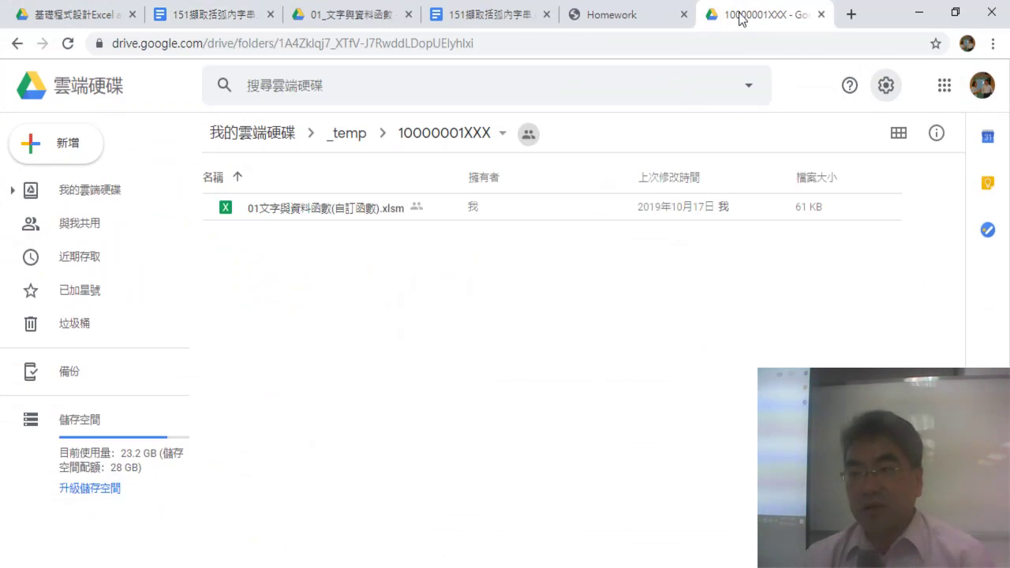
left_click(887, 86)
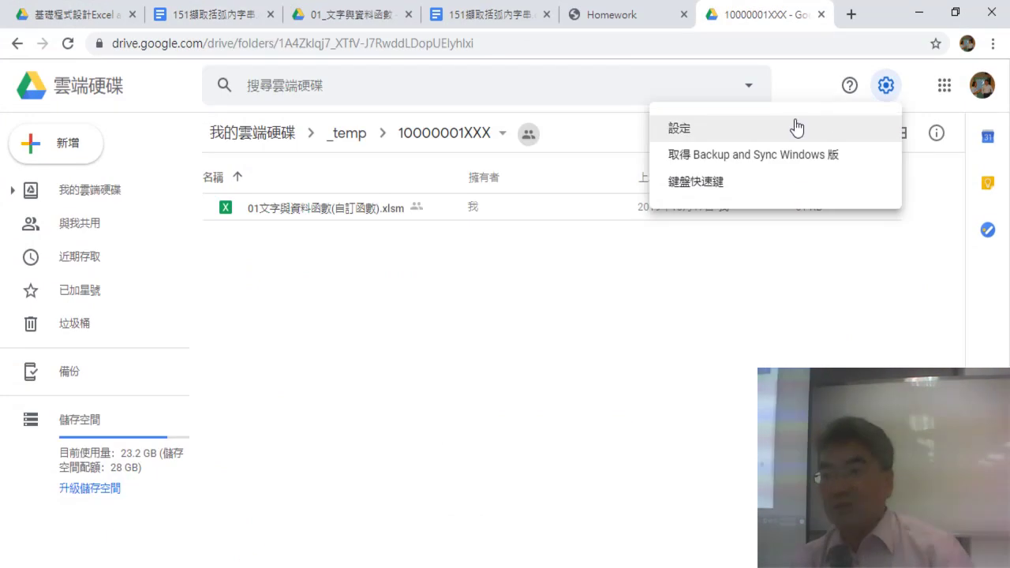
left_click(797, 129)
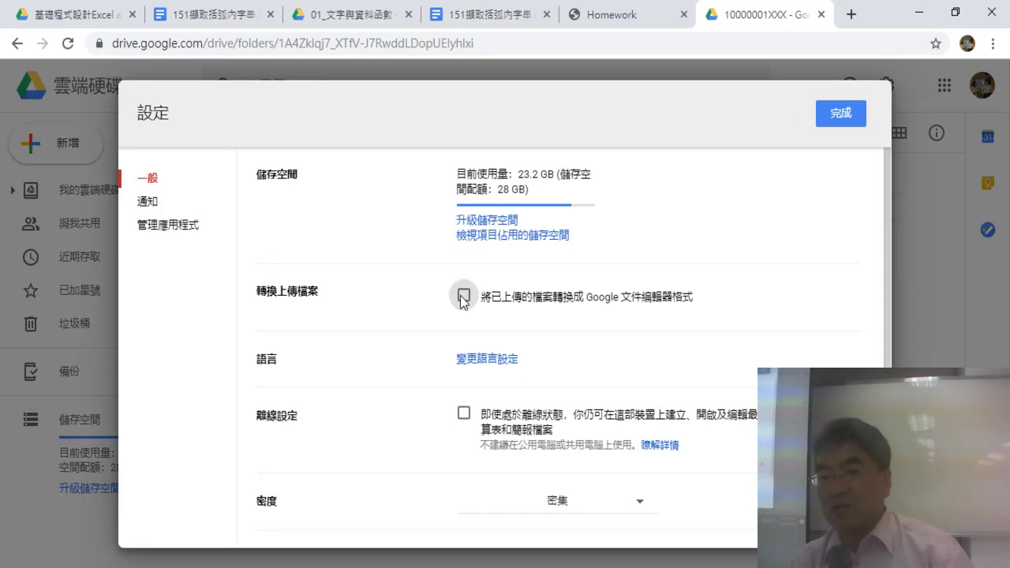
left_click(465, 297)
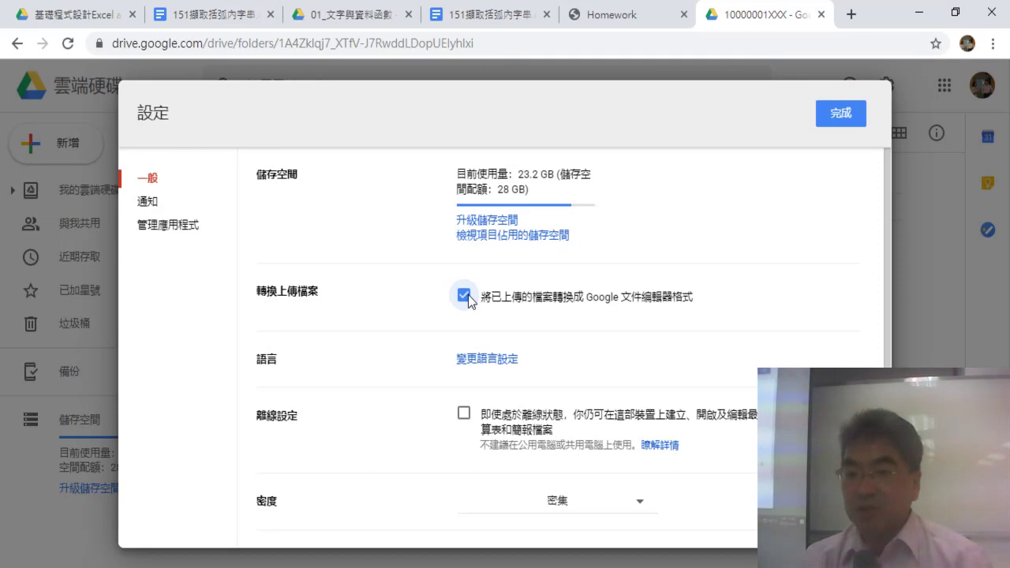
left_click(468, 294)
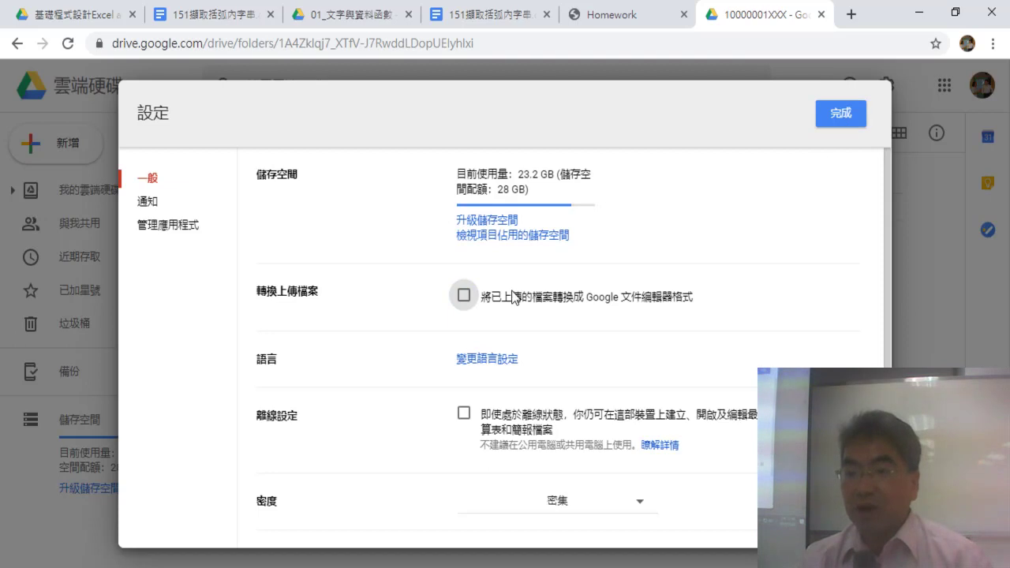
left_click(464, 297)
left_click(852, 113)
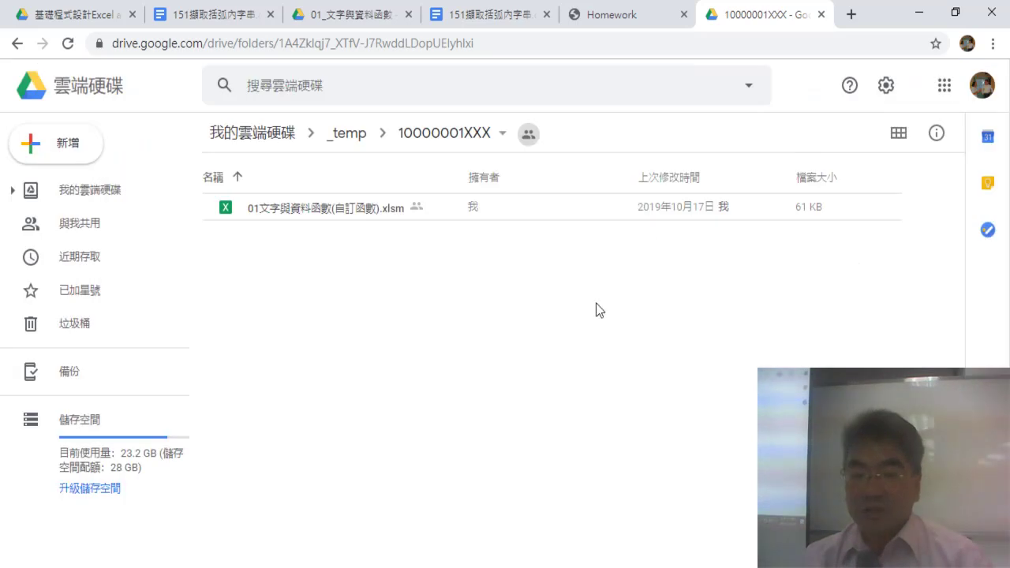
key("alt+Tab")
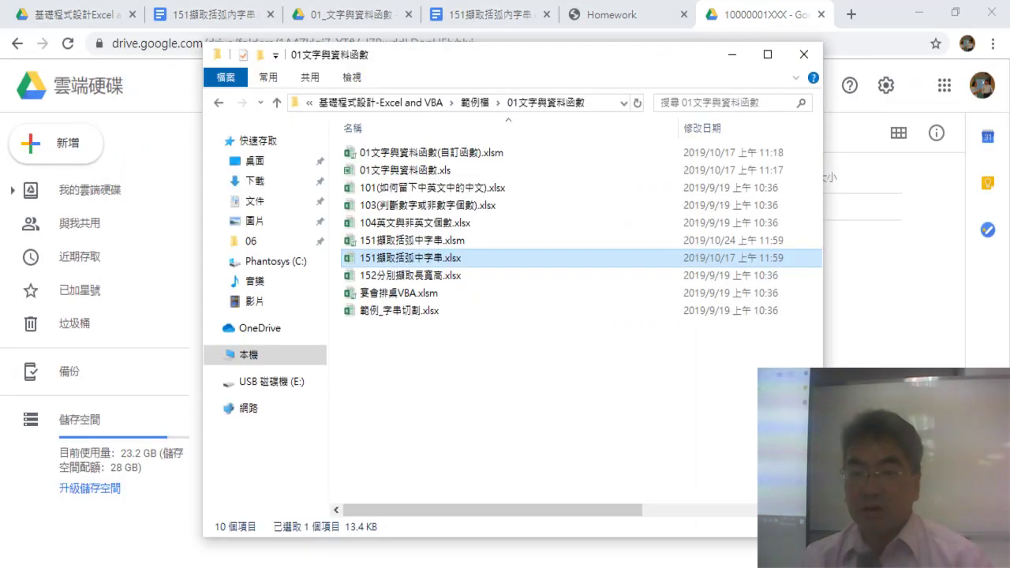
Step: Open 151擷取括弧中字串.xlsm in Excel to check it and dismiss the macro security warning
left_click(452, 243)
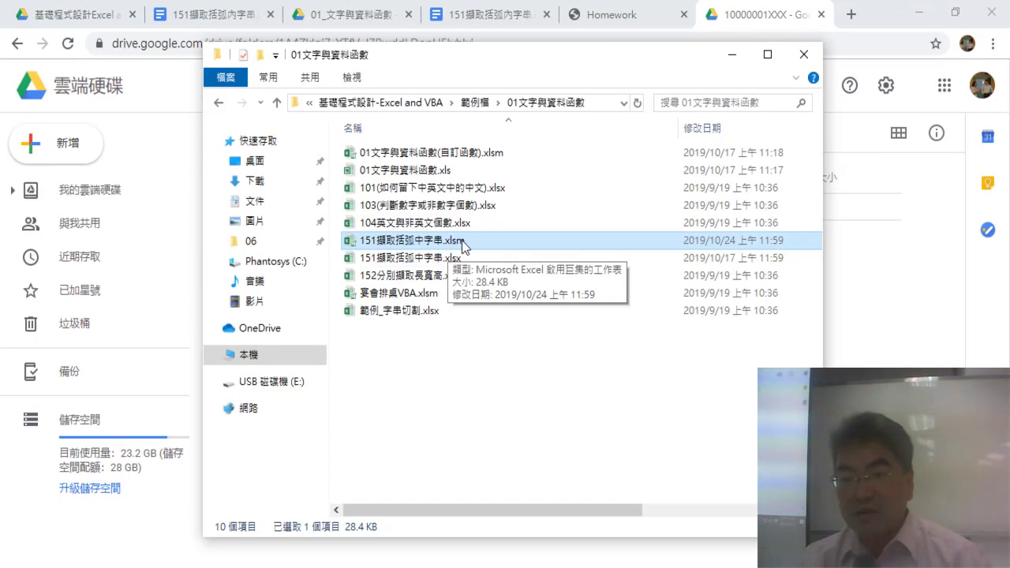
double_click(464, 246)
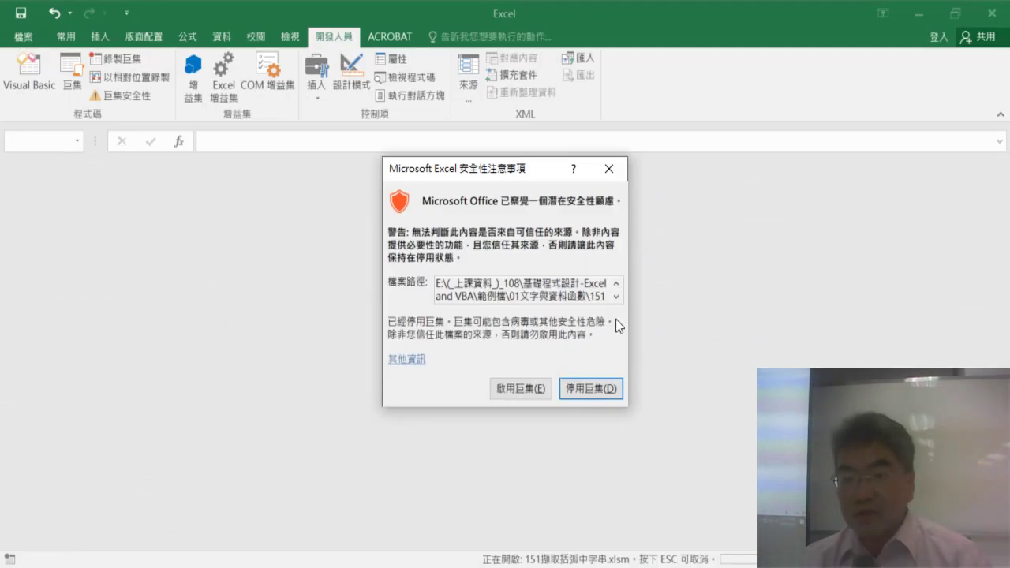
left_click(522, 387)
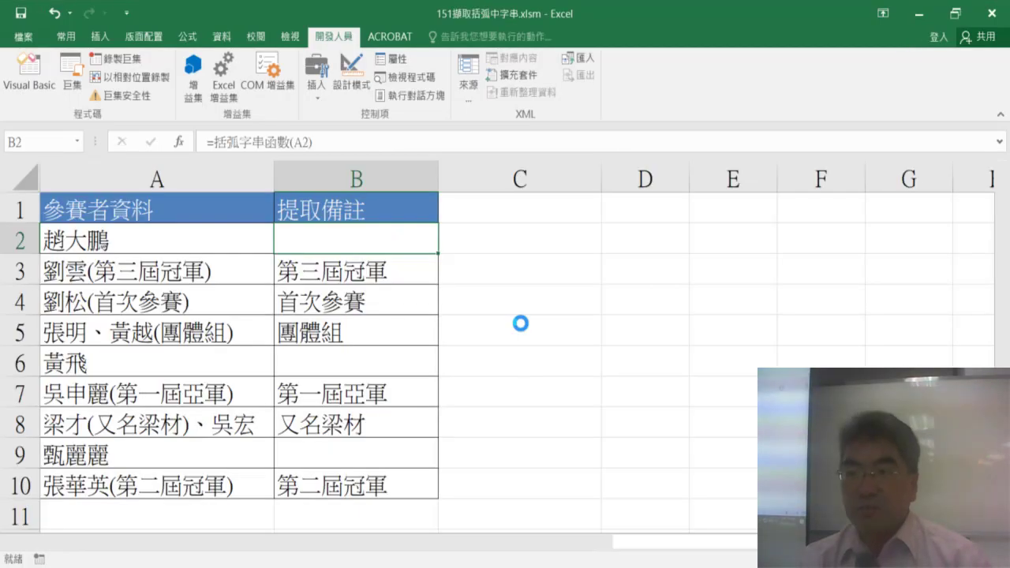
Step: Drag 151擷取括弧中字串.xlsm from File Explorer onto the Google Drive folder to upload it
left_click(919, 13)
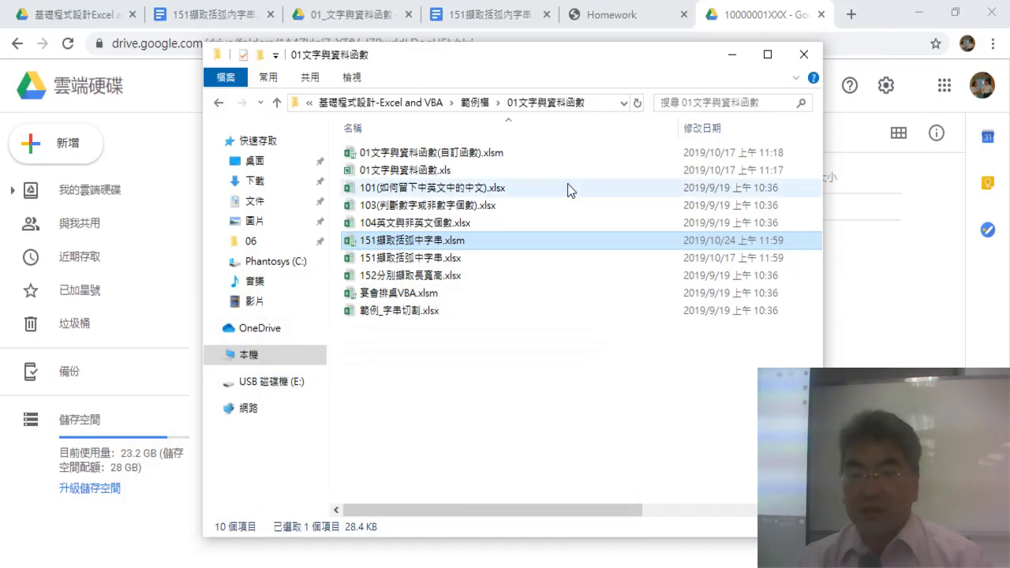
left_click_drag(558, 59, 339, 46)
mouse_move(328, 230)
left_mouse_down()
mouse_move(242, 236)
mouse_move(653, 323)
left_mouse_up()
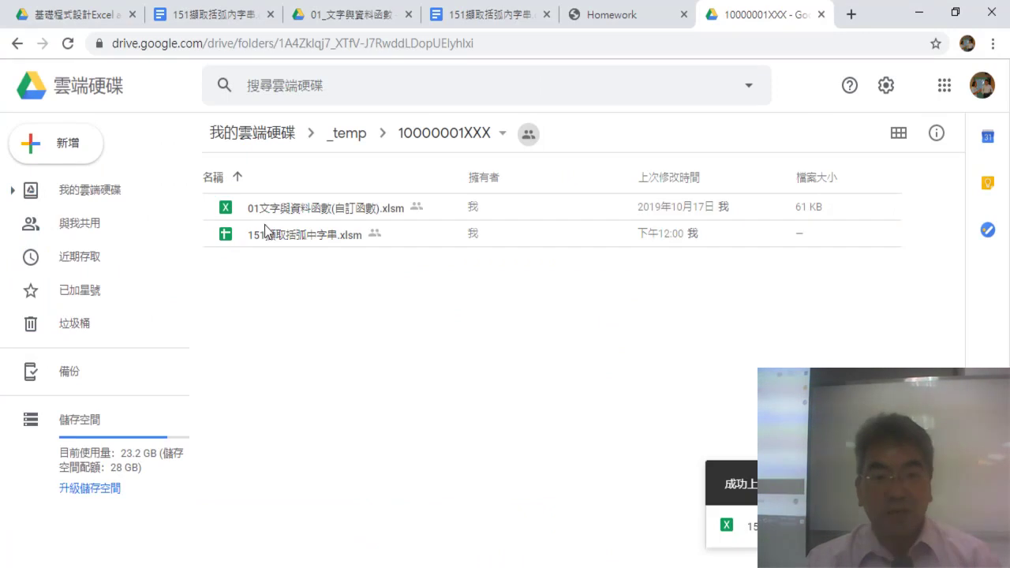
Step: Preview the uploaded workbook as a Google Sheets spreadsheet, then close that tab
double_click(226, 238)
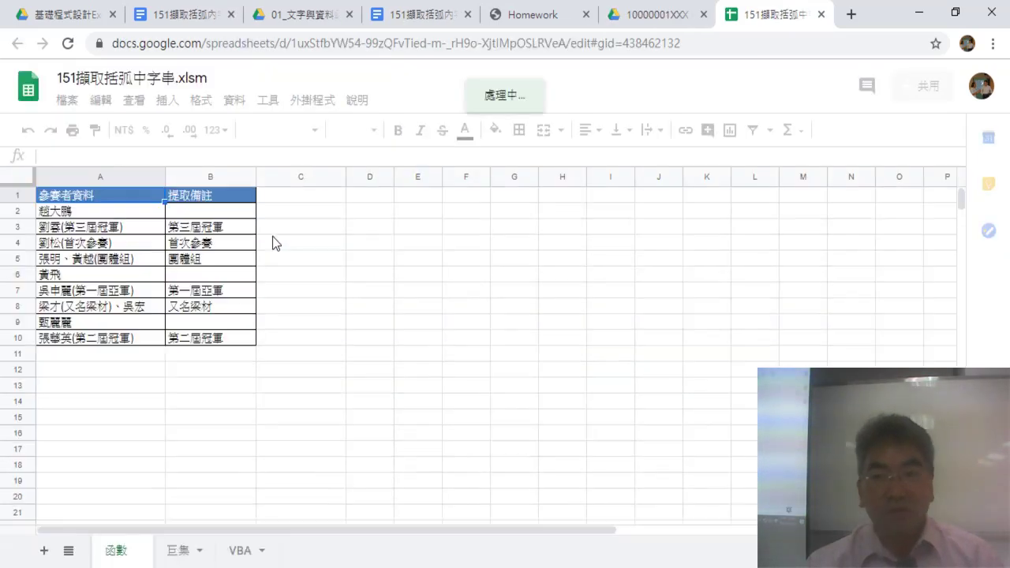
left_click(822, 16)
right_click(319, 235)
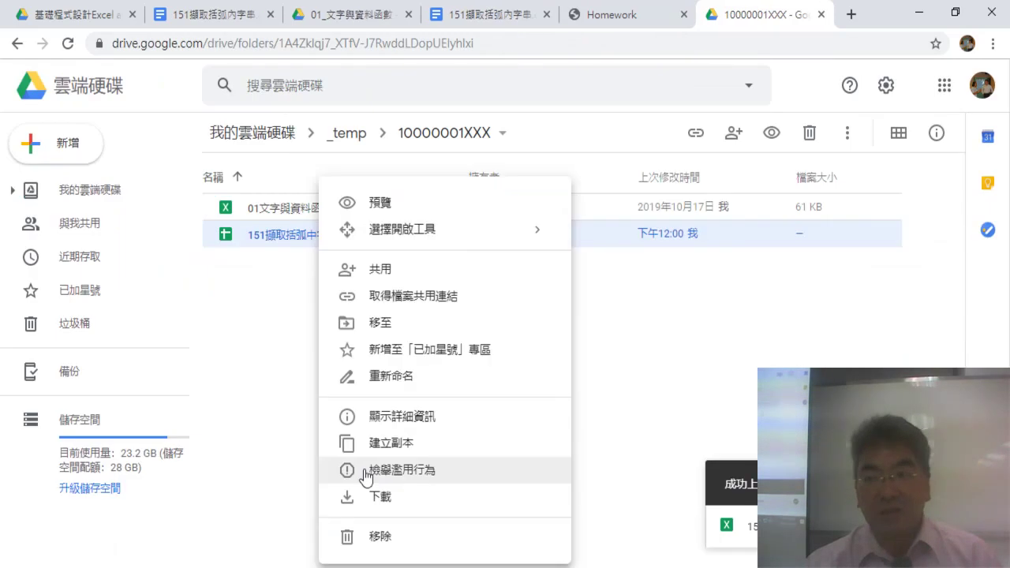
Step: In Drive settings (設定), turn off converting uploads to Google editor format and confirm with 完成
left_click(885, 86)
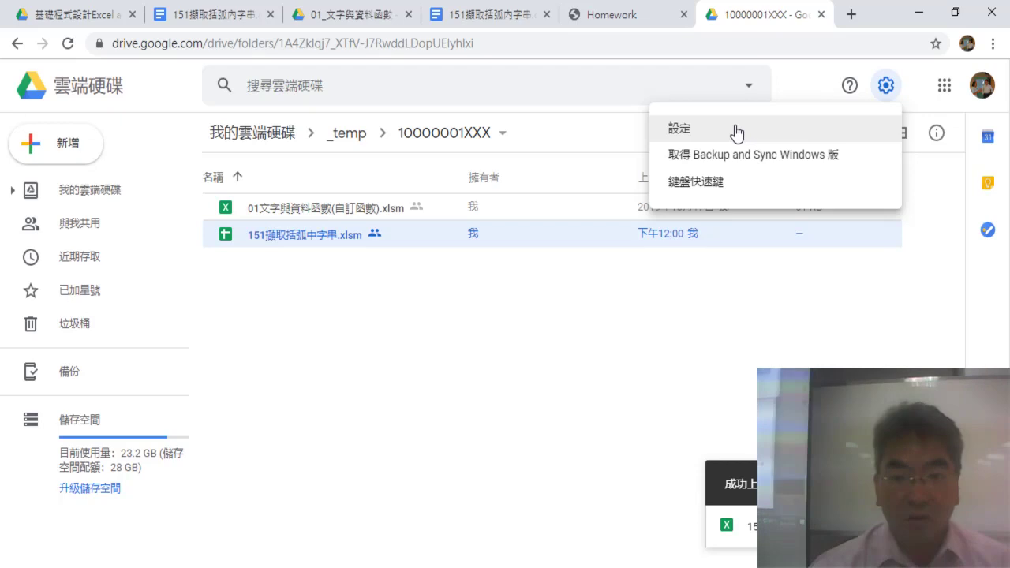
left_click(740, 131)
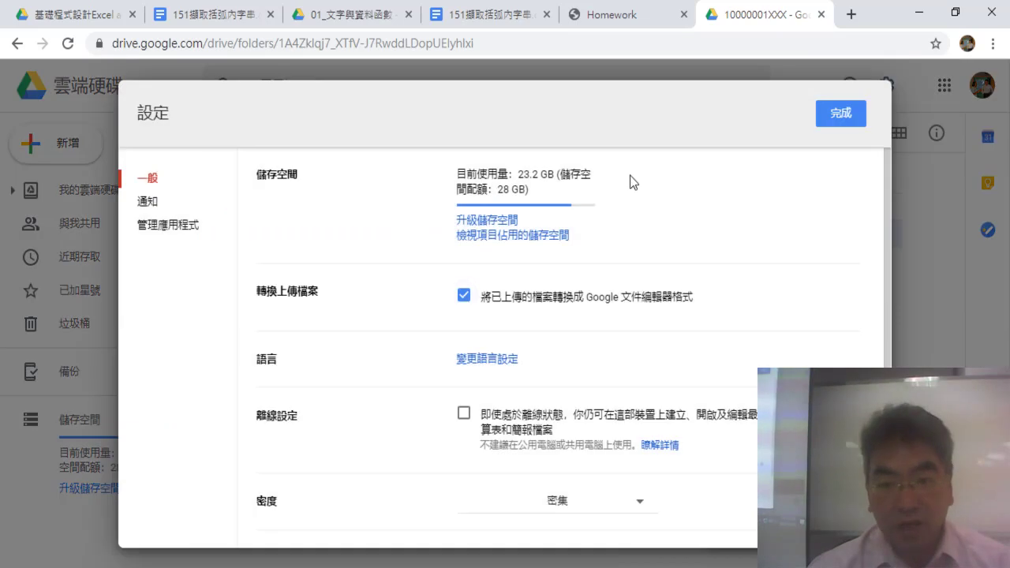
left_click(465, 300)
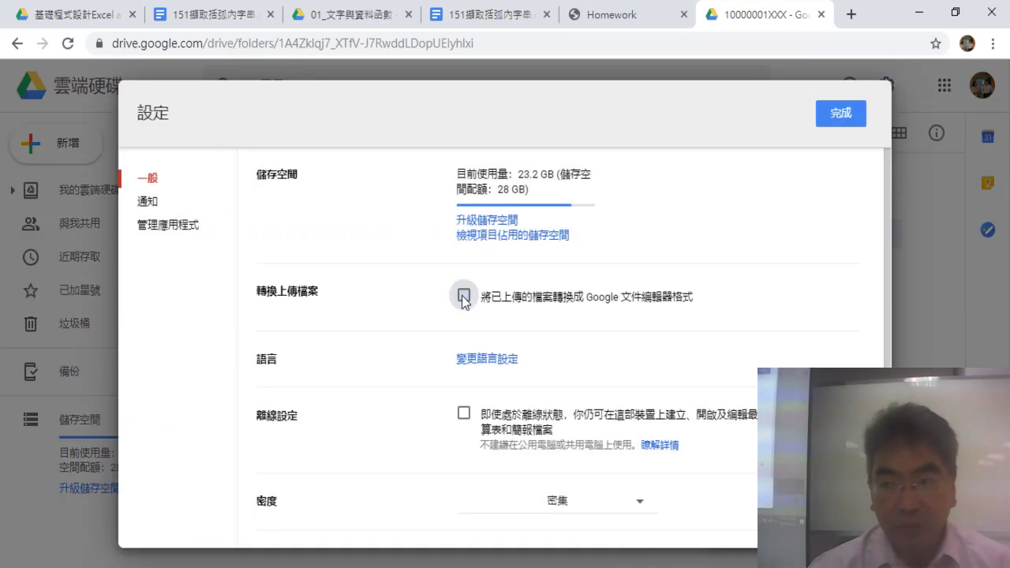
left_click(829, 118)
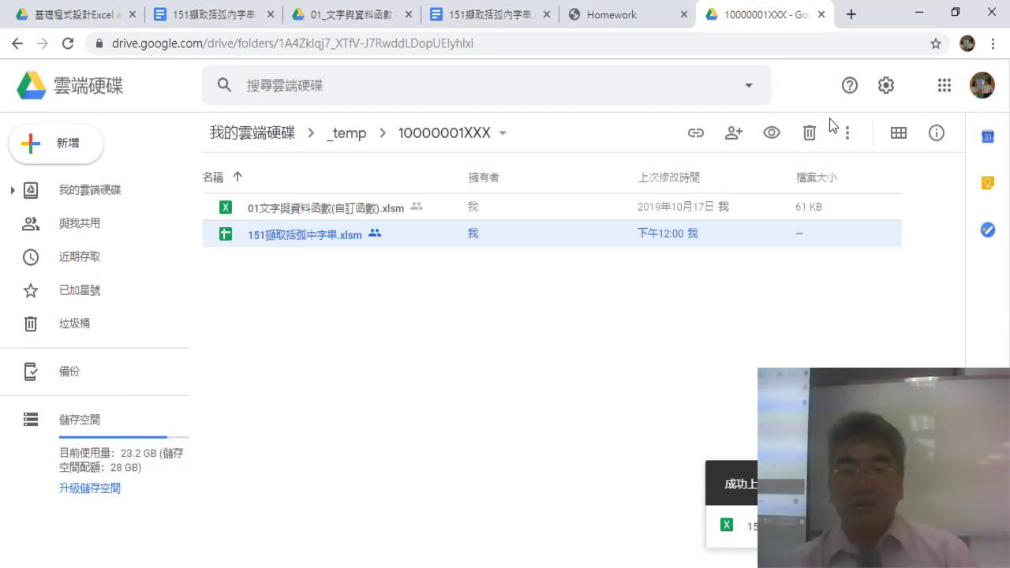